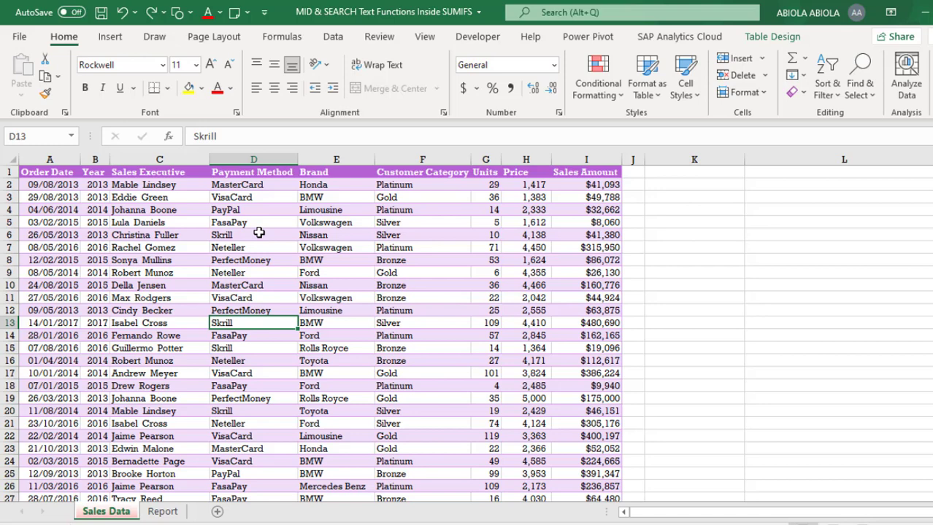
Review the named ranges listed in the Name Box dropdown on the Sales Data sheet
{"action": "left_click", "coordinate": [162, 218]}
{"action": "left_click", "coordinate": [71, 136]}
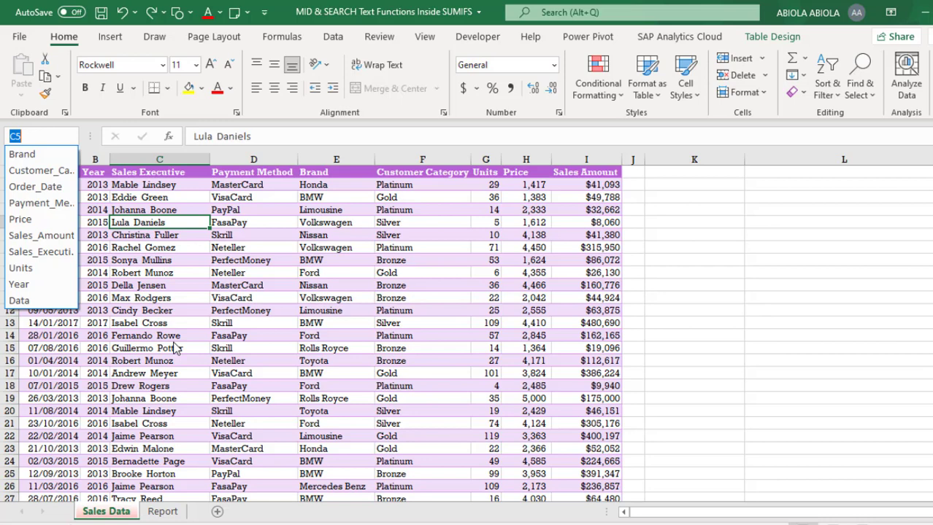
{"action": "left_click", "coordinate": [267, 373]}
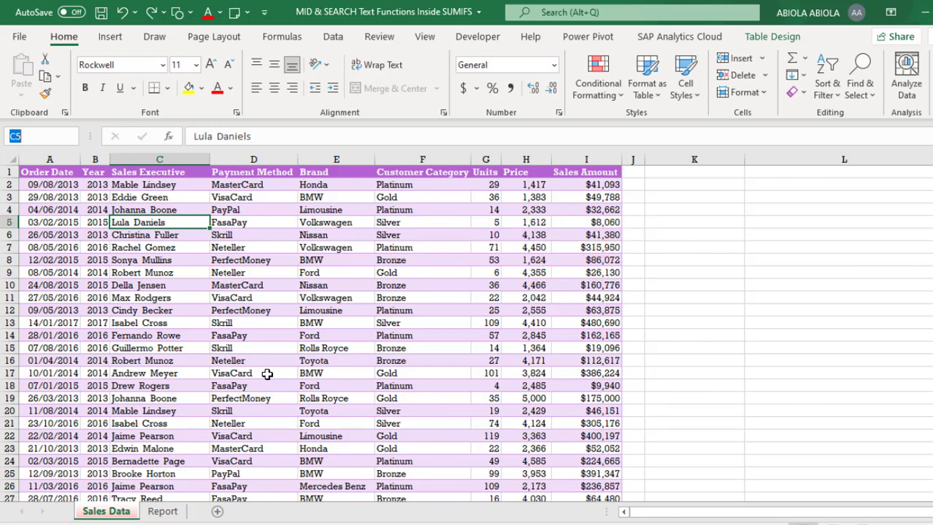
On the Report sheet, enter =SORT(UNIQUE(Brand)) in A2 to spill brands Bike through Volkswagen
{"action": "left_click", "coordinate": [163, 512]}
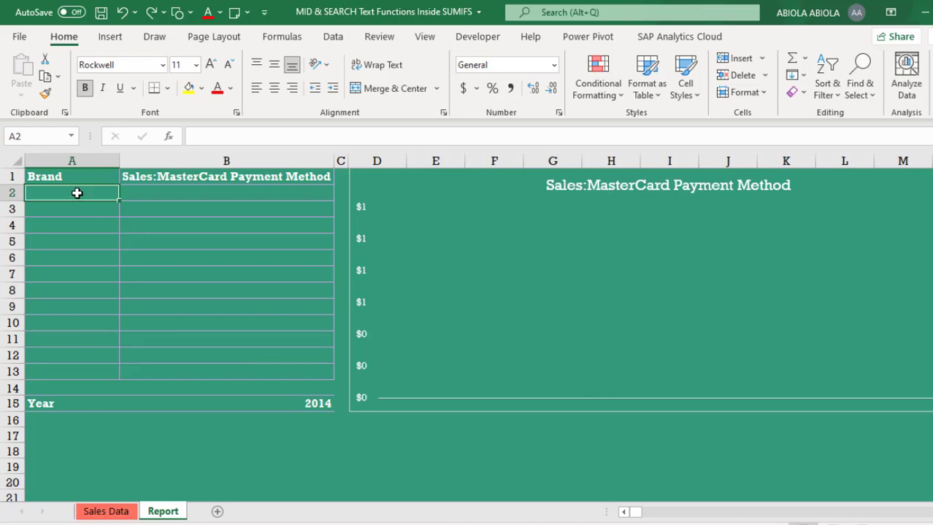
{"action": "type", "text": "=s"}
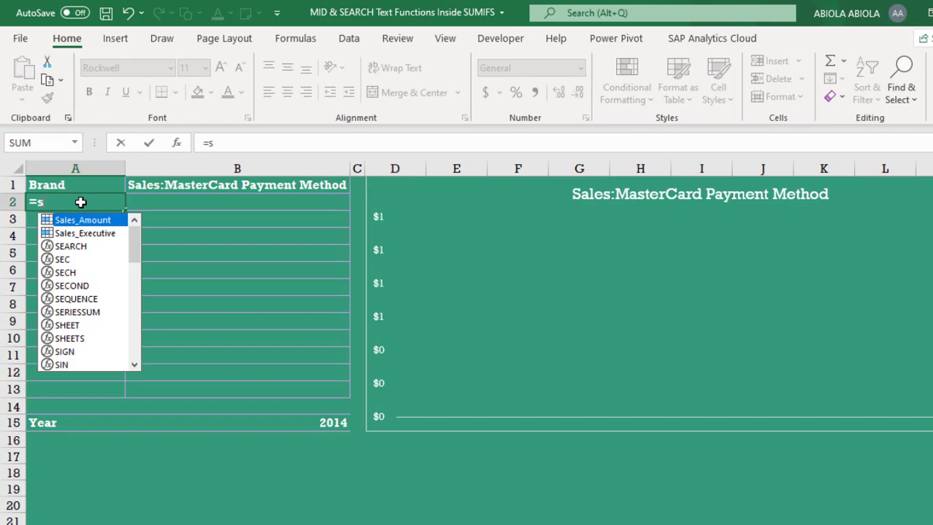
{"action": "type", "text": "ort"}
{"action": "key", "text": "Tab"}
{"action": "type", "text": "uniq"}
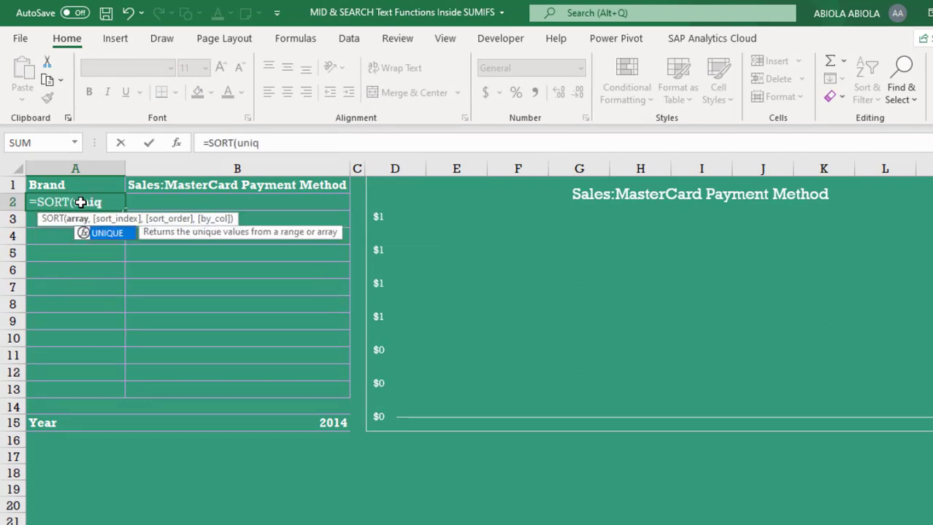
{"action": "key", "text": "Tab"}
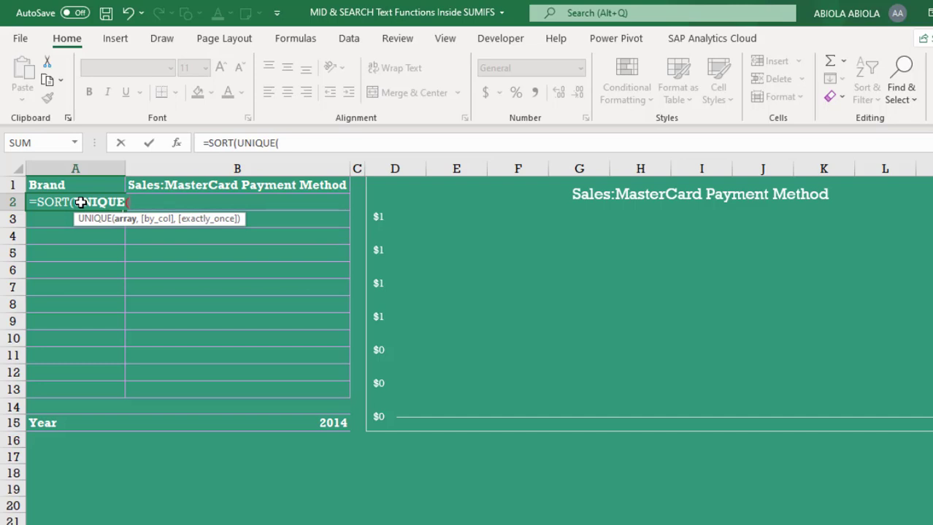
{"action": "type", "text": "bra"}
{"action": "key", "text": "Tab"}
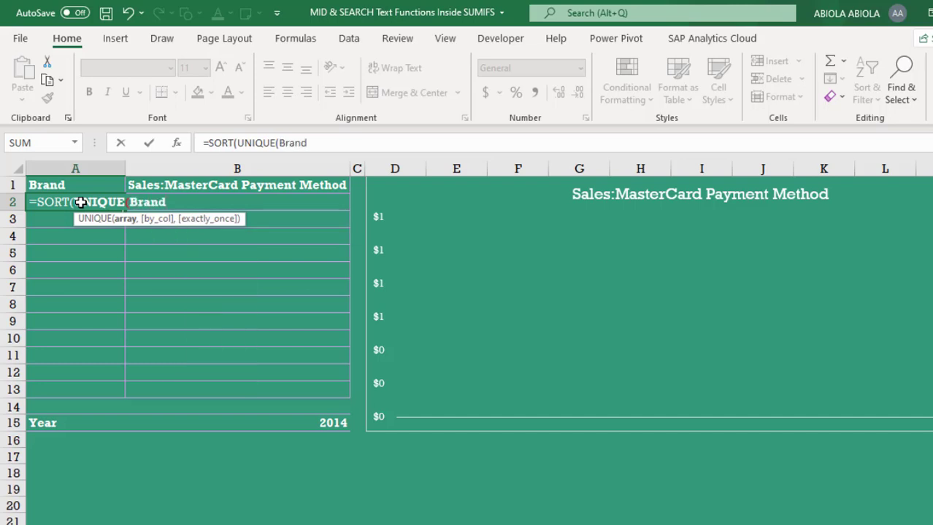
{"action": "type", "text": "))"}
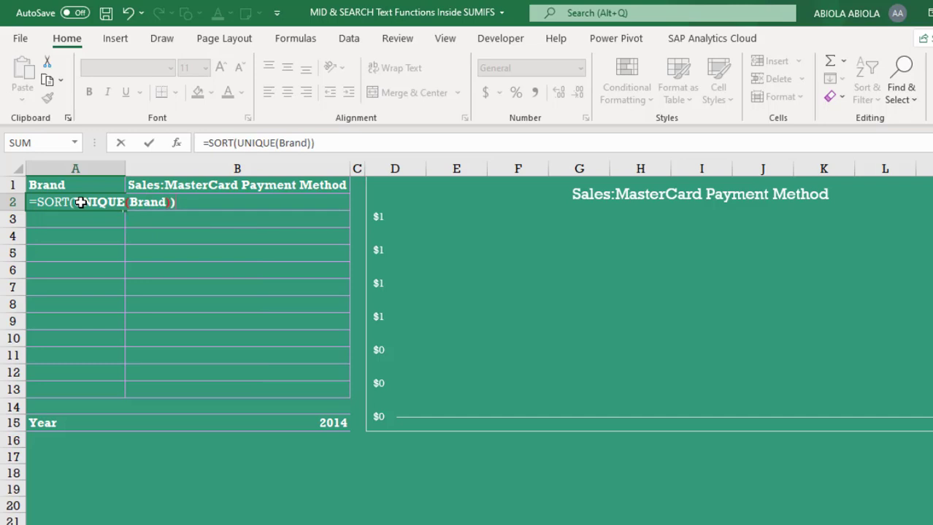
{"action": "key", "text": "ctrl+Return"}
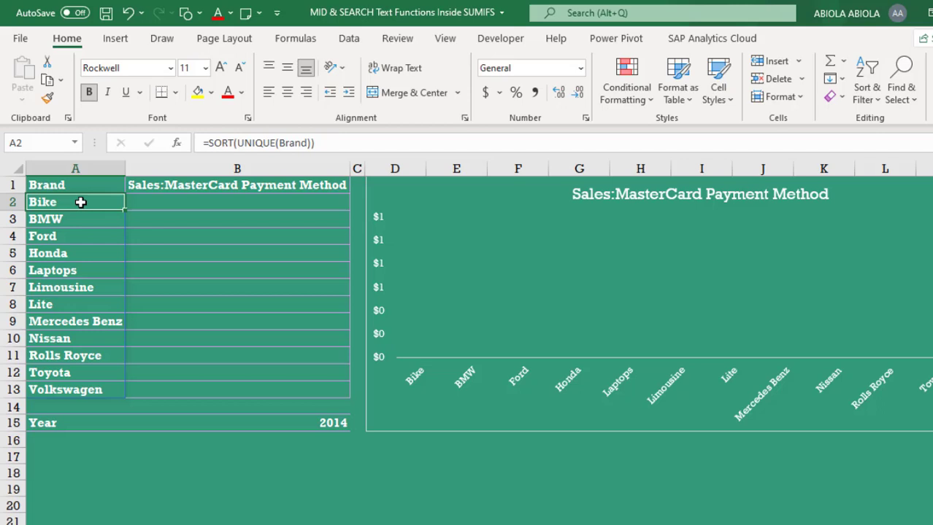
{"action": "left_click", "coordinate": [77, 394]}
Enter =SUMIFS(Sales_Amount,Brand,A2#) in B2 to total sales for each brand
{"action": "left_click", "coordinate": [253, 203]}
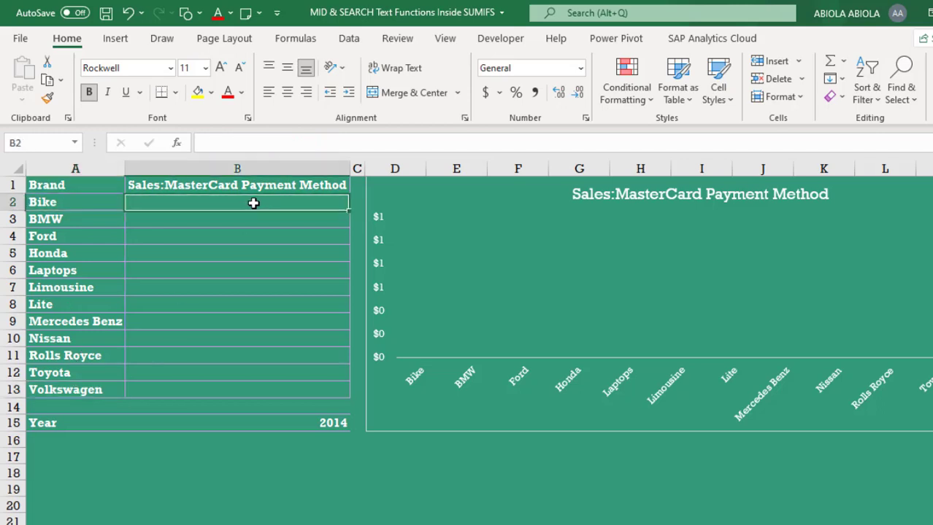
{"action": "type", "text": "=sumi"}
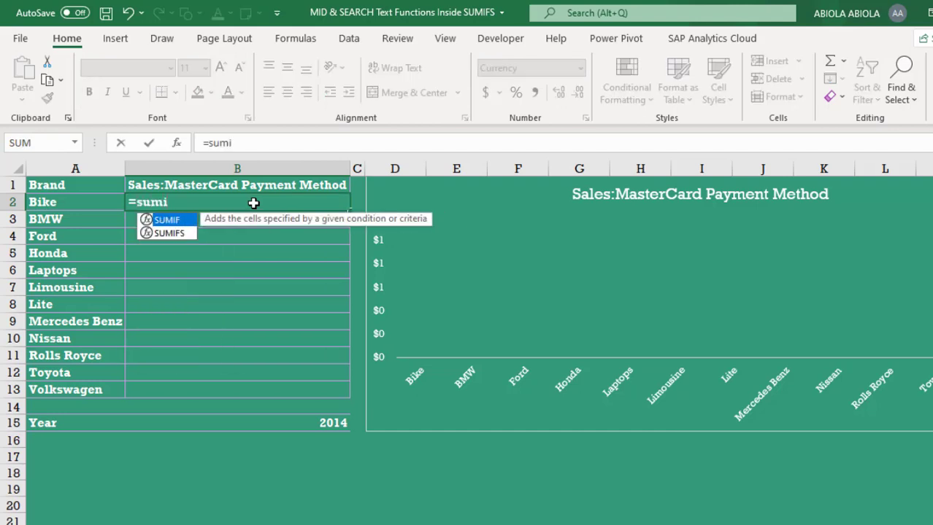
{"action": "key", "text": "Down"}
{"action": "key", "text": "Tab"}
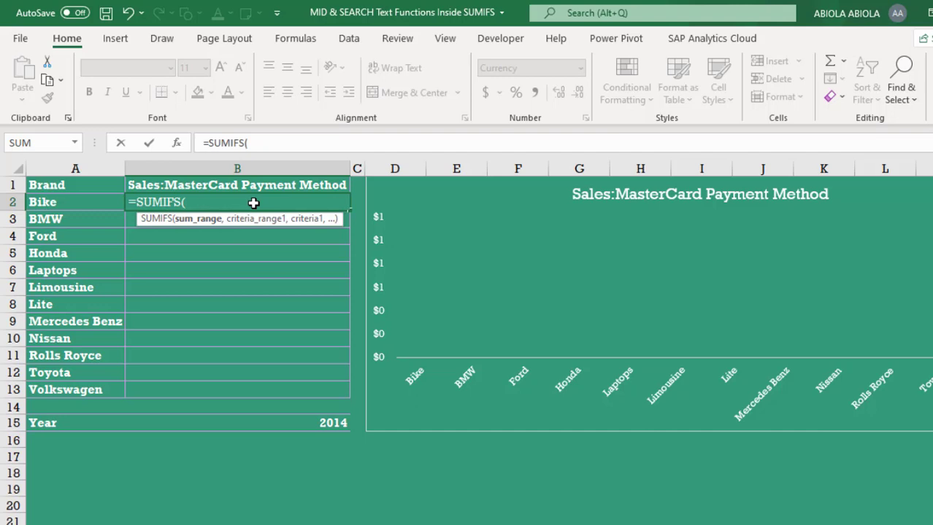
{"action": "type", "text": "sa"}
{"action": "key", "text": "Tab"}
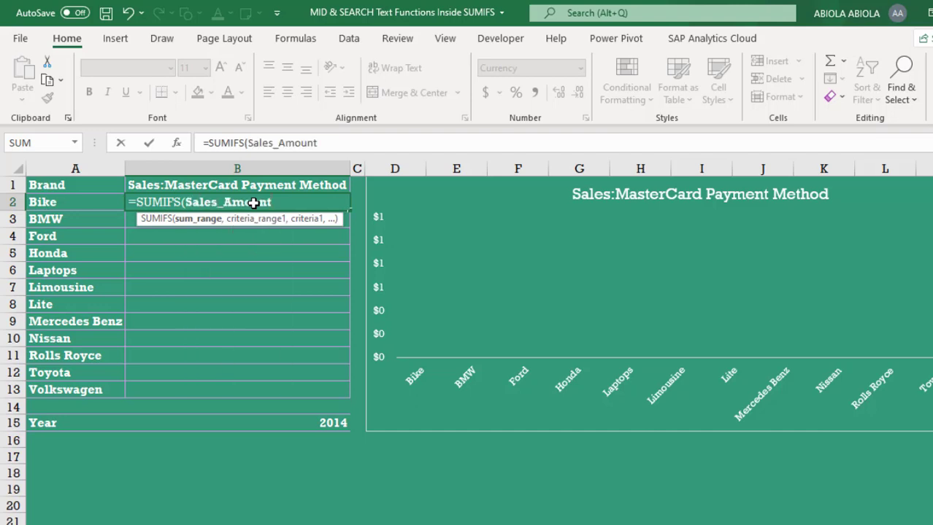
{"action": "type", "text": ","}
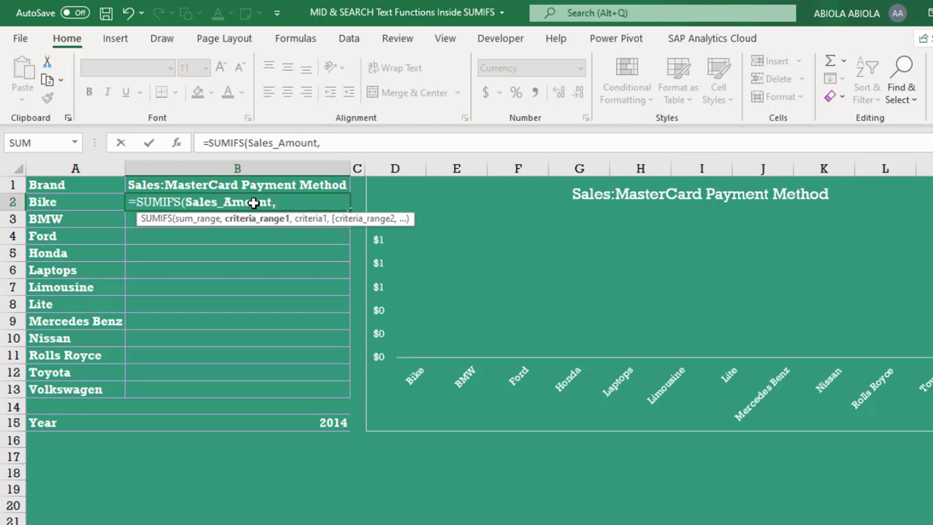
{"action": "type", "text": "Brand"}
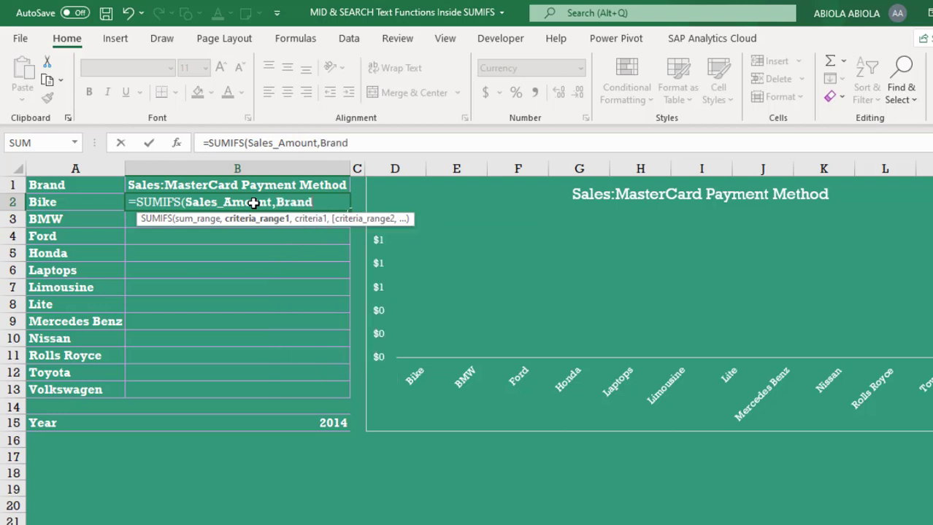
{"action": "type", "text": ","}
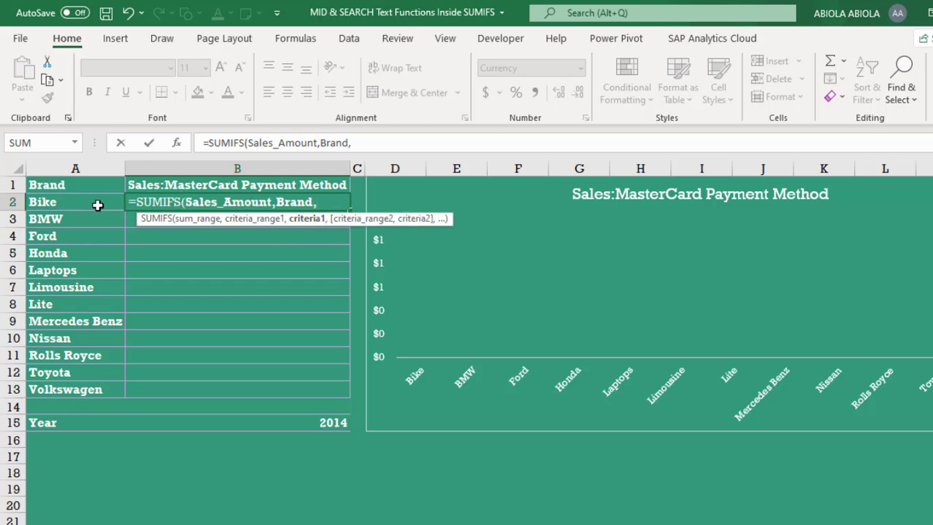
{"action": "left_click", "coordinate": [97, 205]}
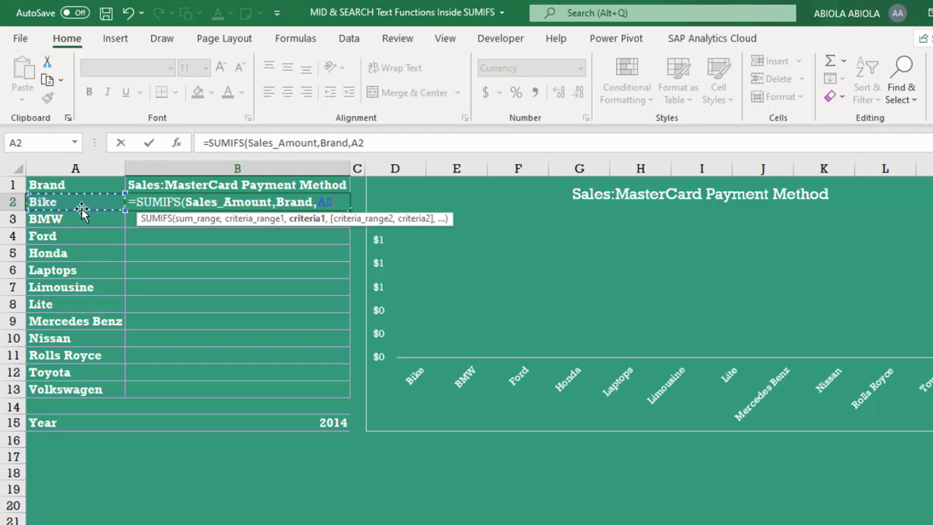
{"action": "left_click_drag", "start_coordinate": [76, 204], "coordinate": [69, 390]}
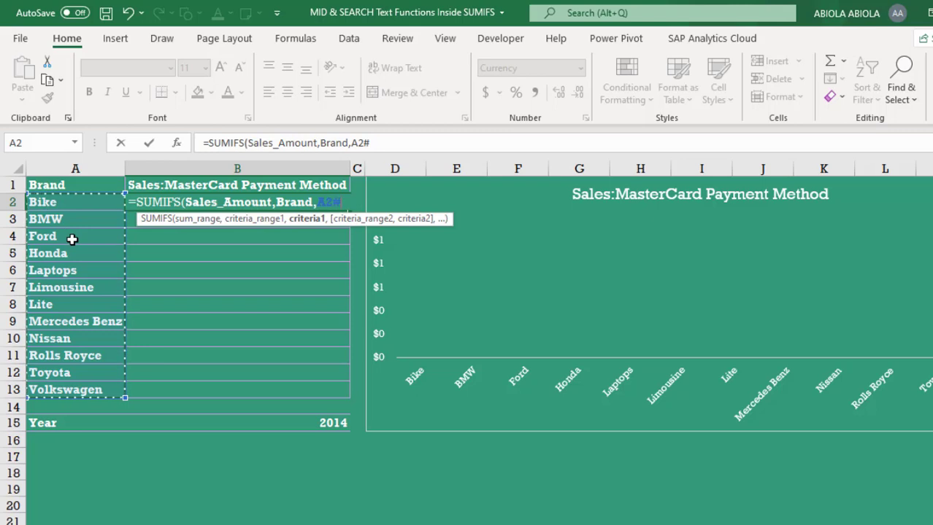
{"action": "type", "text": ")"}
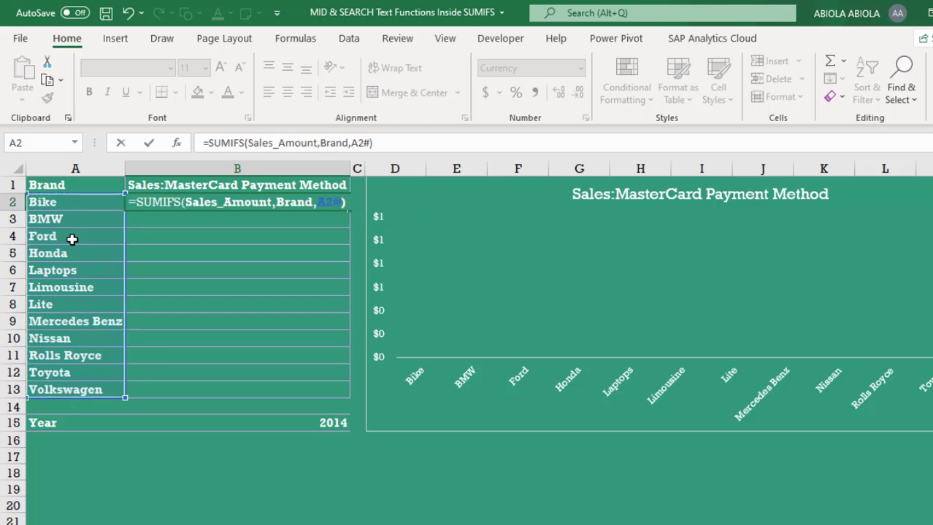
{"action": "key", "text": "ctrl+Return"}
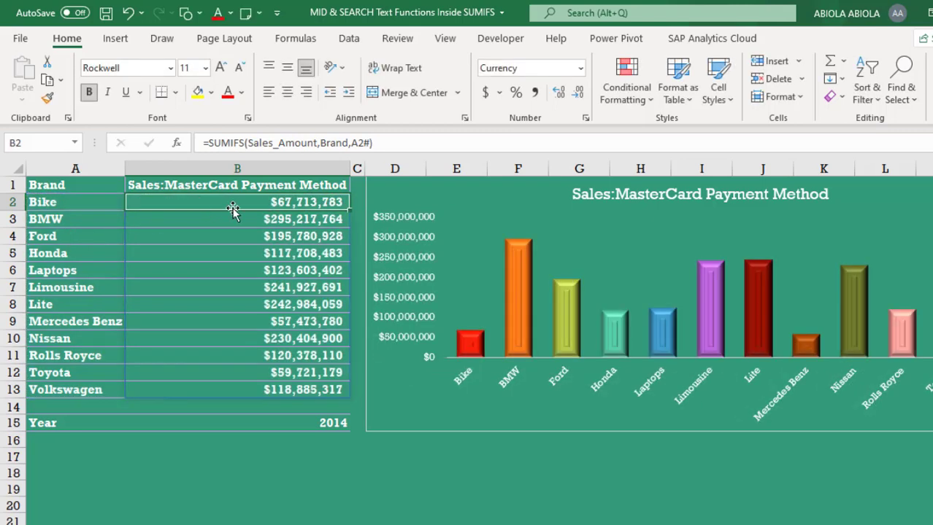
Check the B2:B13 brand totals and the chart's new bars
{"action": "left_click_drag", "start_coordinate": [277, 202], "coordinate": [285, 387]}
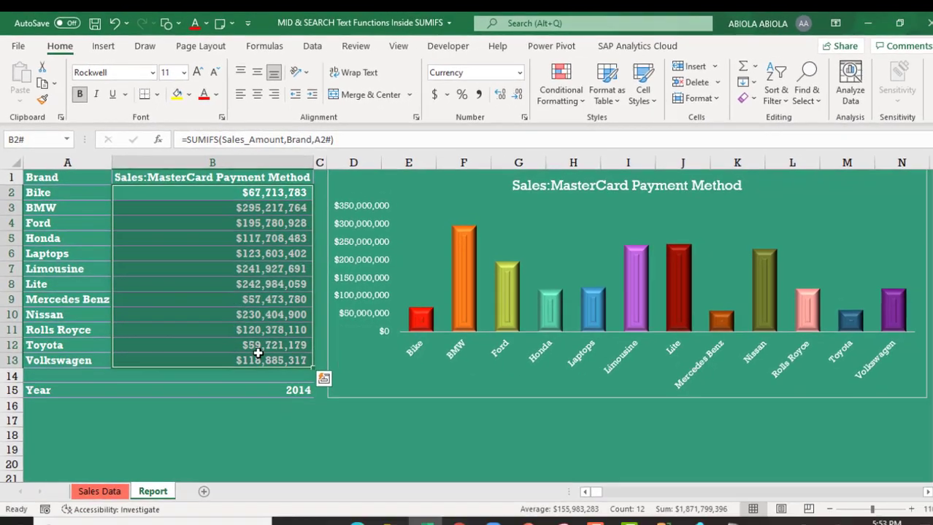
{"action": "left_click", "coordinate": [688, 221]}
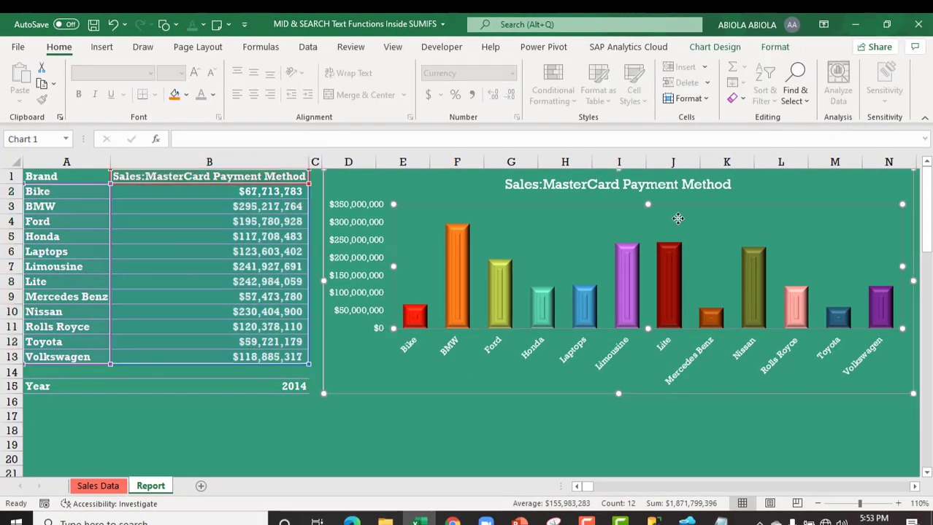
{"action": "left_click", "coordinate": [387, 251]}
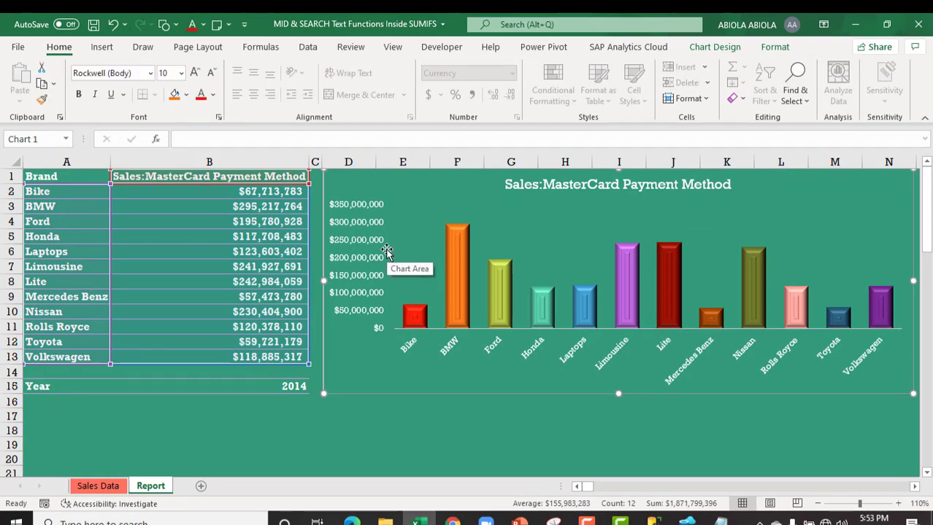
{"action": "left_click", "coordinate": [245, 191]}
Extend B2 to =SUMIFS(Sales_Amount,Brand,A2#,Year,$B$15) so totals use the 2014 year
{"action": "double_click", "coordinate": [246, 192]}
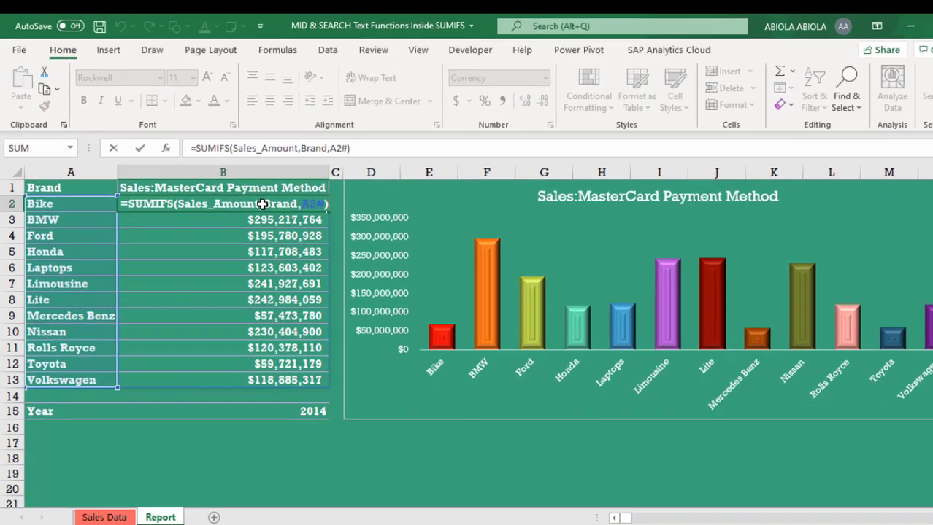
{"action": "type", "text": ","}
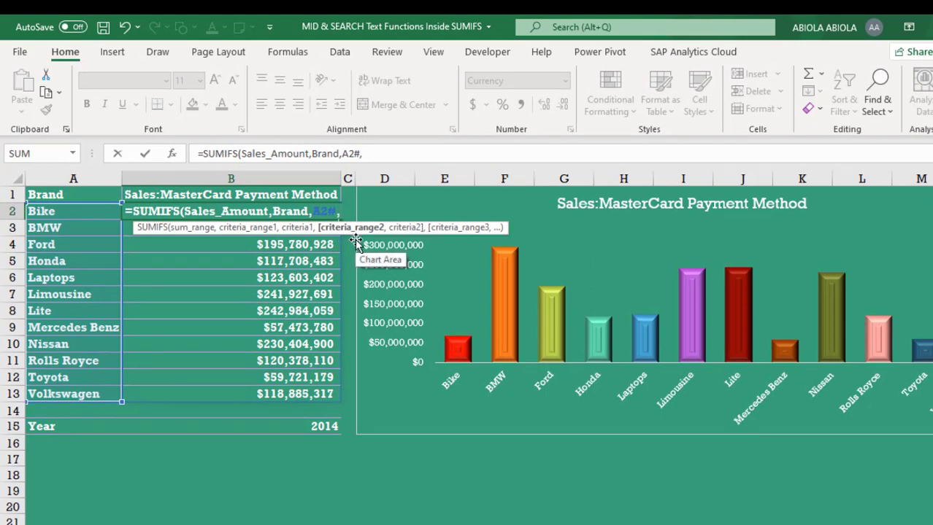
{"action": "type", "text": "yea"}
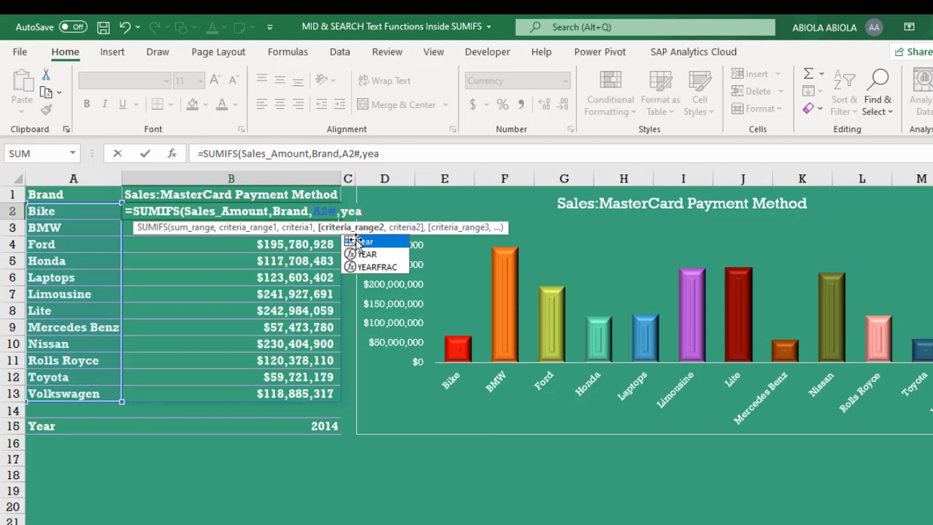
{"action": "key", "text": "Tab"}
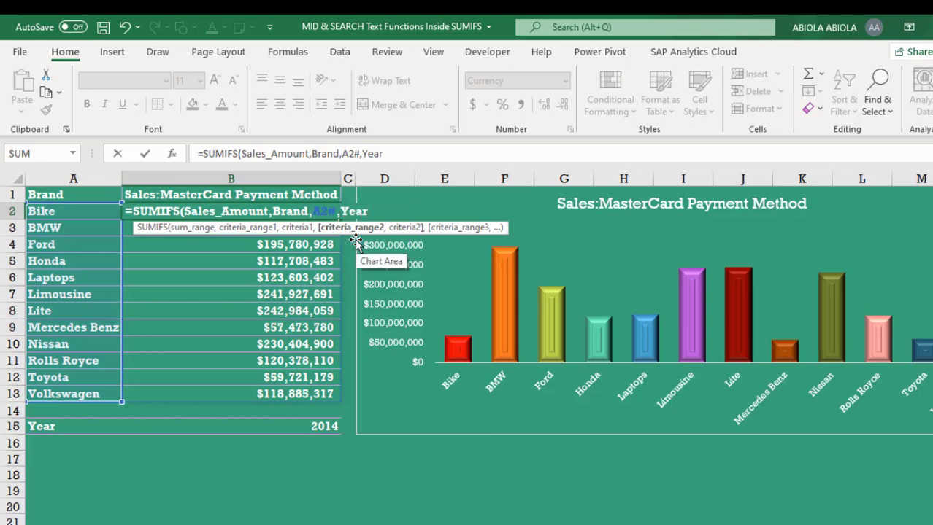
{"action": "type", "text": ","}
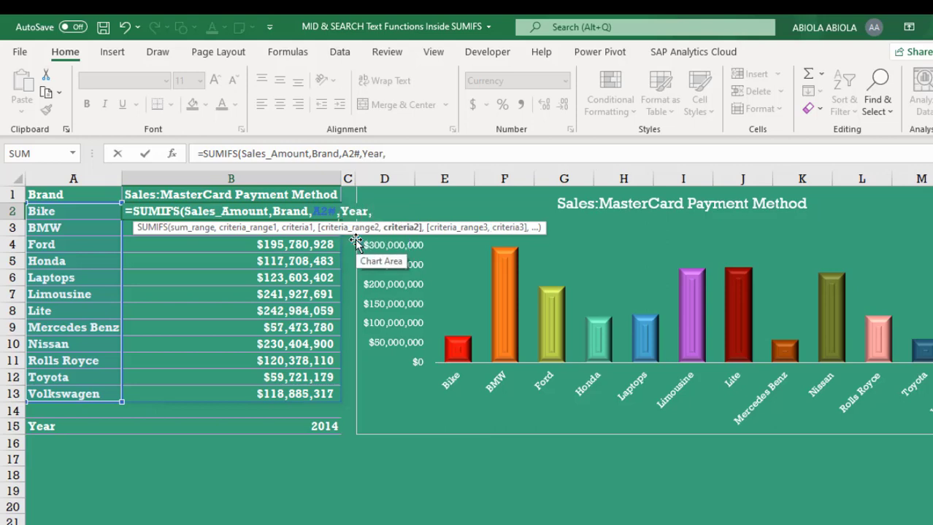
{"action": "left_click", "coordinate": [318, 428]}
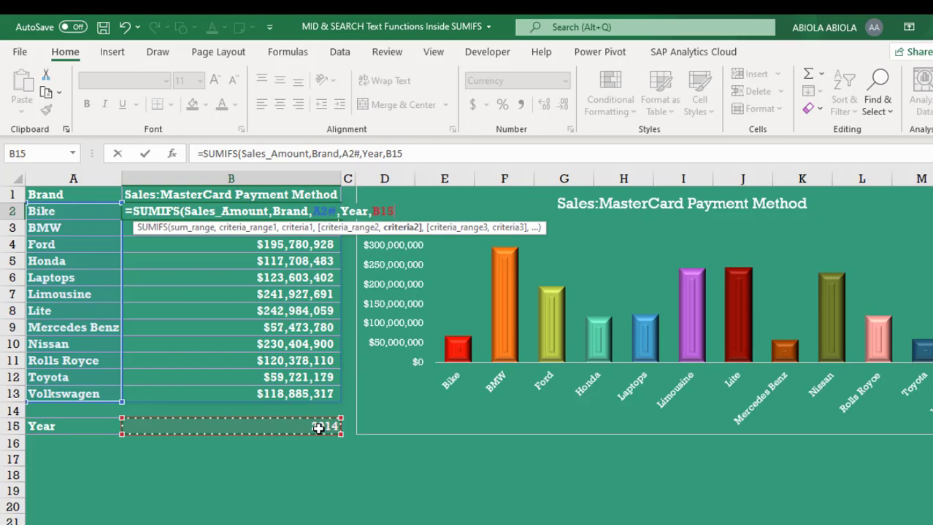
{"action": "key", "text": "F4"}
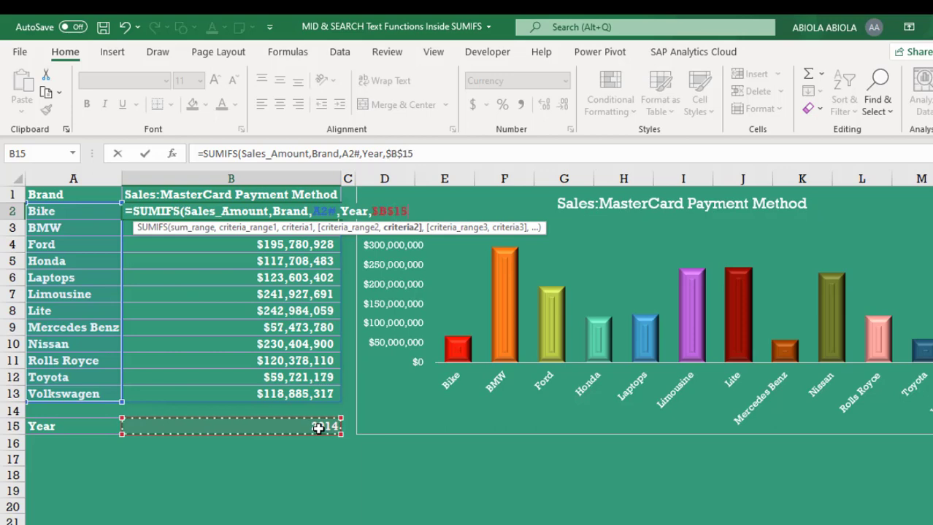
{"action": "type", "text": ")"}
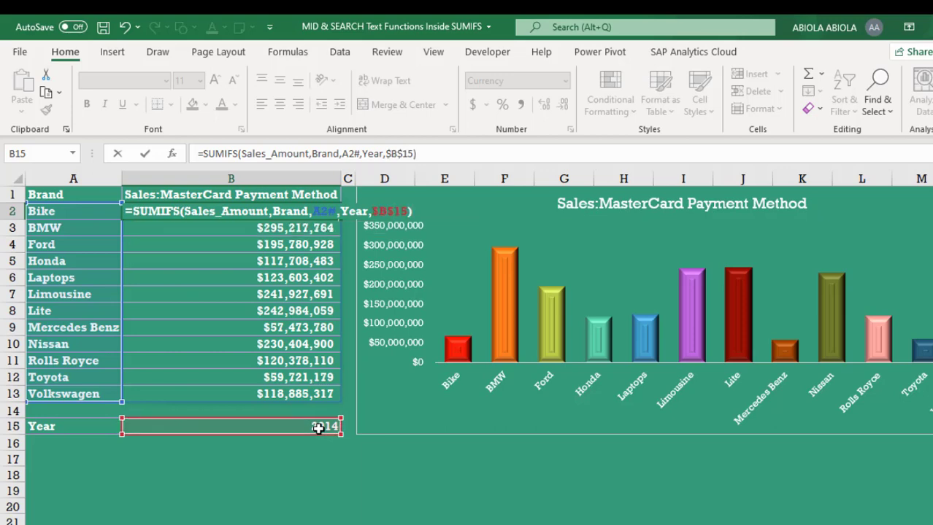
{"action": "key", "text": "ctrl+Return"}
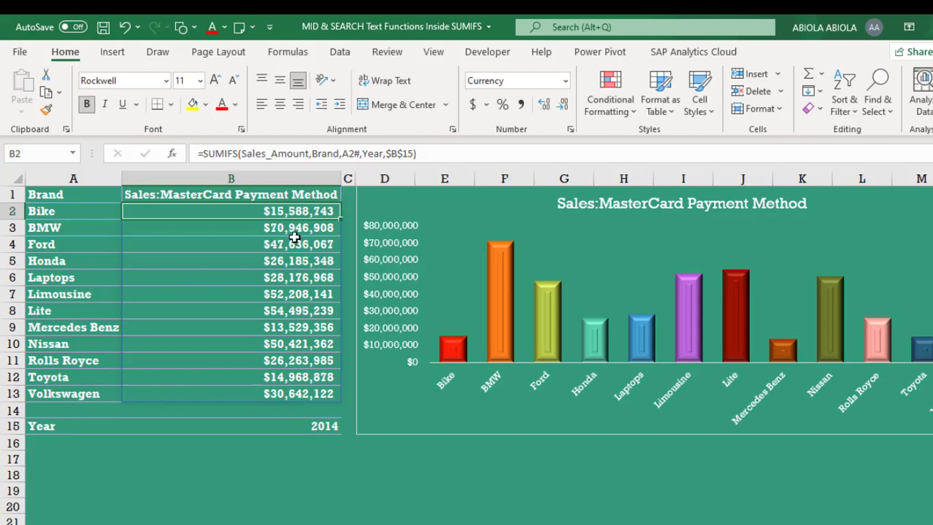
{"action": "left_click_drag", "start_coordinate": [278, 210], "coordinate": [297, 385]}
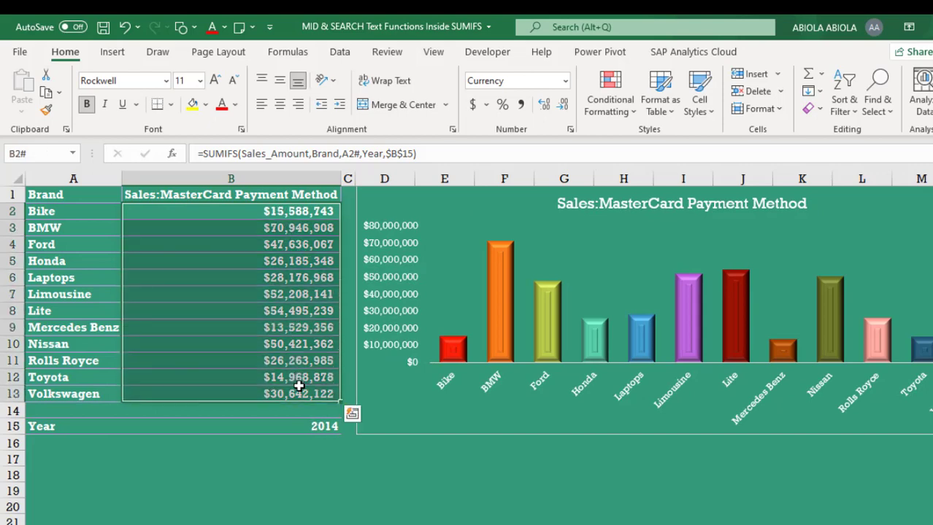
{"action": "left_click", "coordinate": [278, 336]}
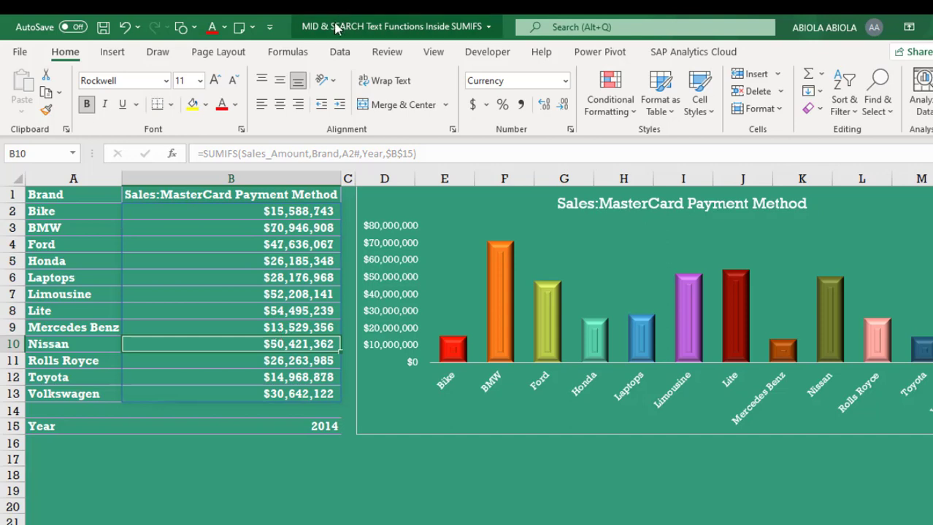
{"action": "left_click", "coordinate": [264, 196]}
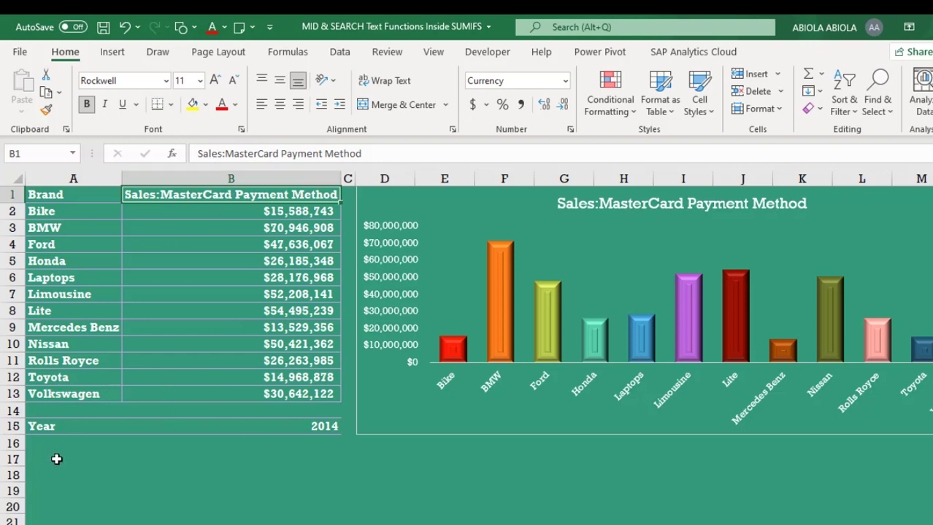
{"action": "left_click", "coordinate": [69, 460]}
Enter =MID(B1,7,SEARCH(" ",B1)) in A17 to pull text from the B1 header
{"action": "type", "text": "="}
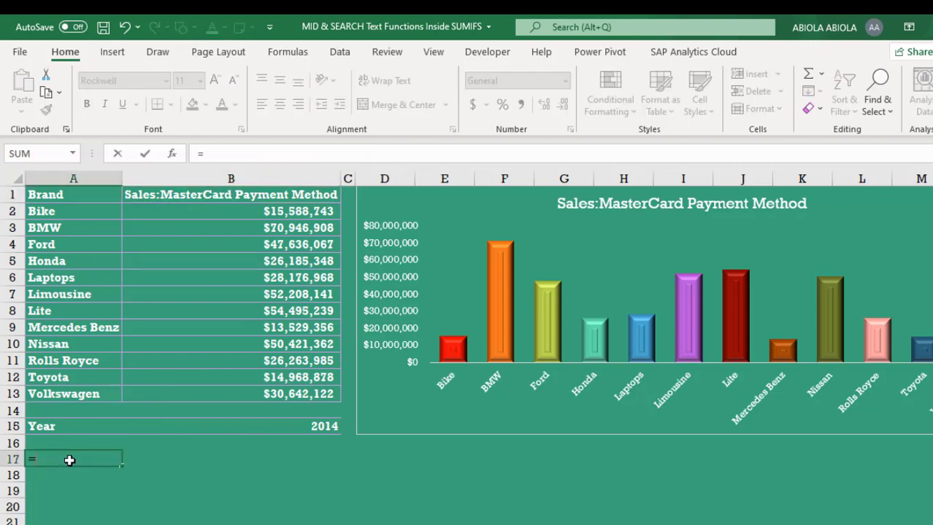
{"action": "type", "text": "mid"}
{"action": "key", "text": "Tab"}
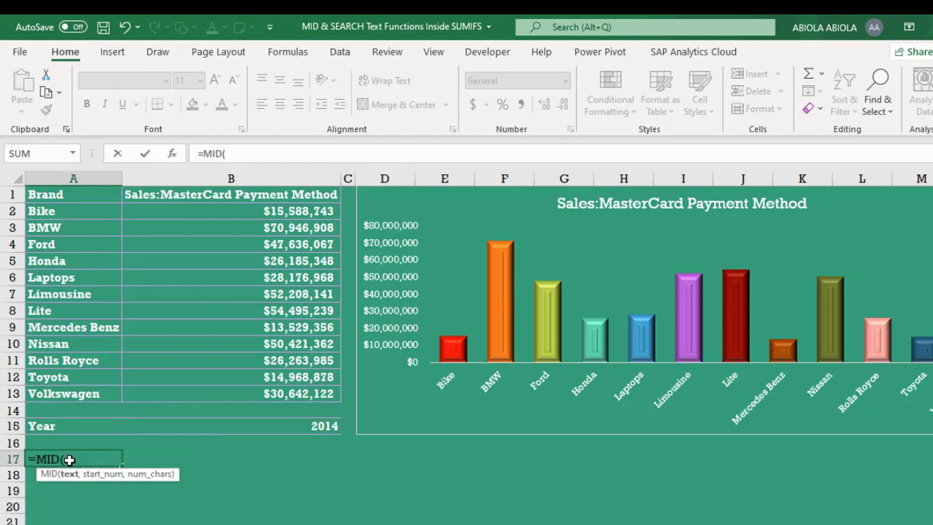
{"action": "left_click", "coordinate": [233, 196]}
{"action": "type", "text": ","}
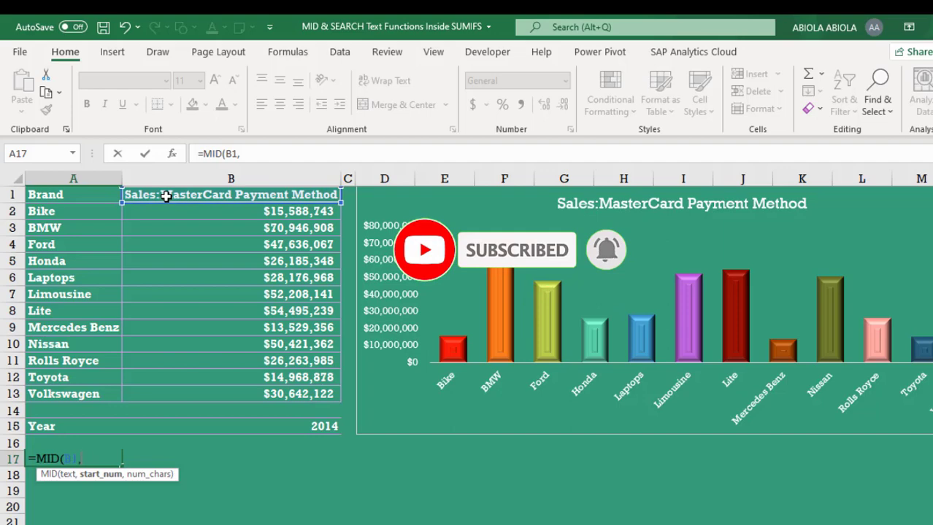
{"action": "type", "text": "7,"}
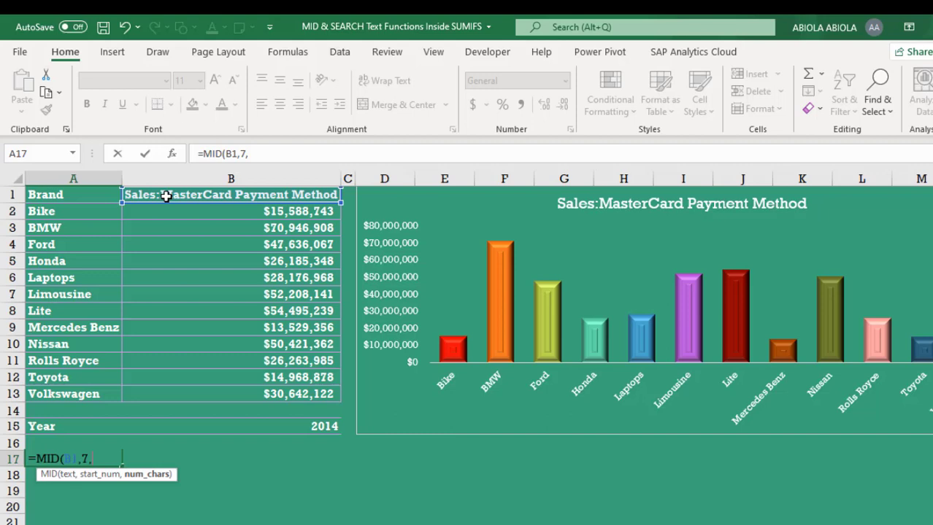
{"action": "type", "text": "f"}
{"action": "key", "text": "BackSpace"}
{"action": "type", "text": "sea"}
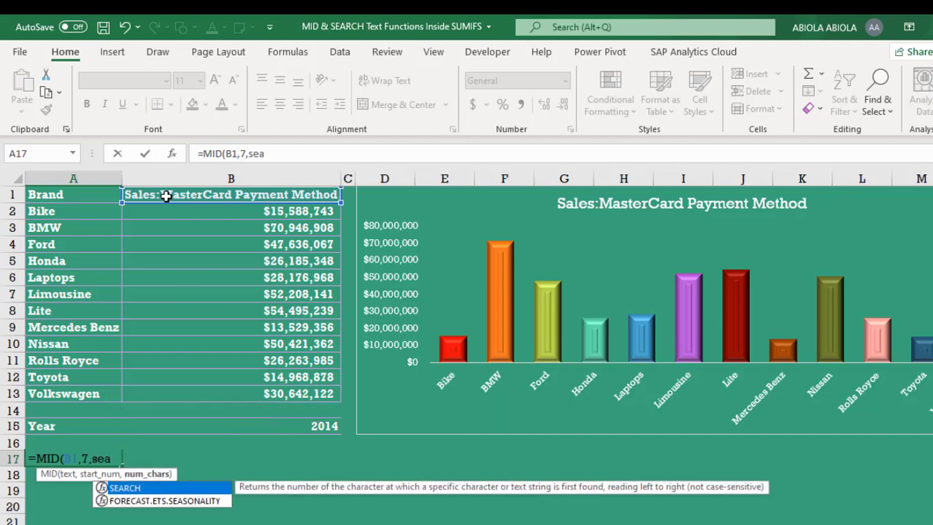
{"action": "key", "text": "Tab"}
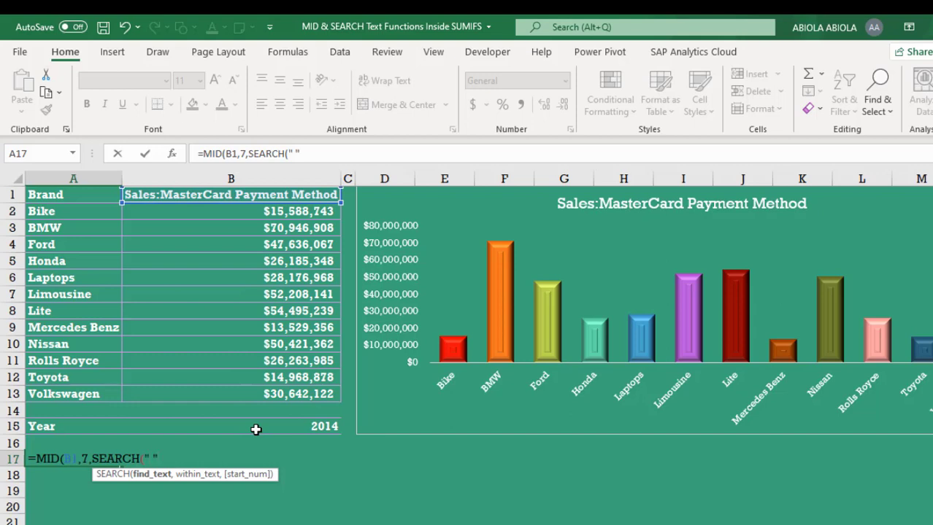
{"action": "type", "text": ","}
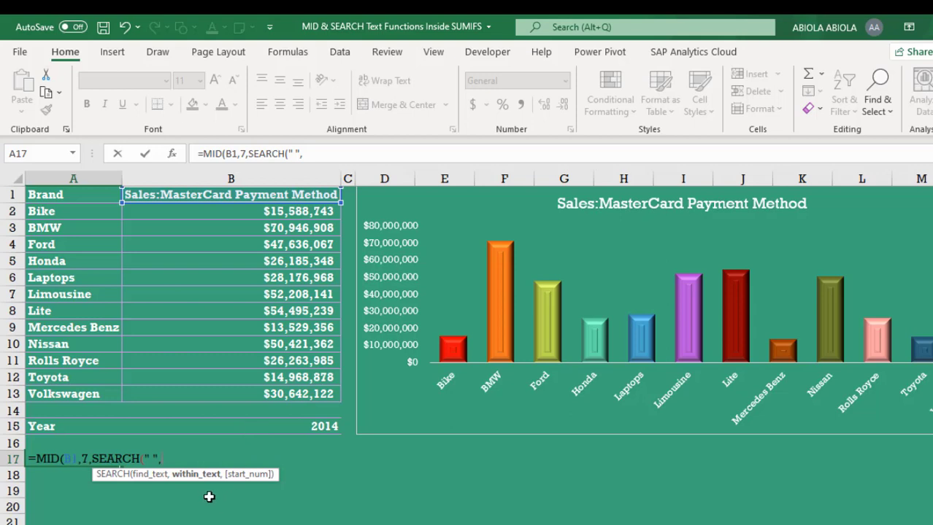
{"action": "left_click", "coordinate": [247, 197]}
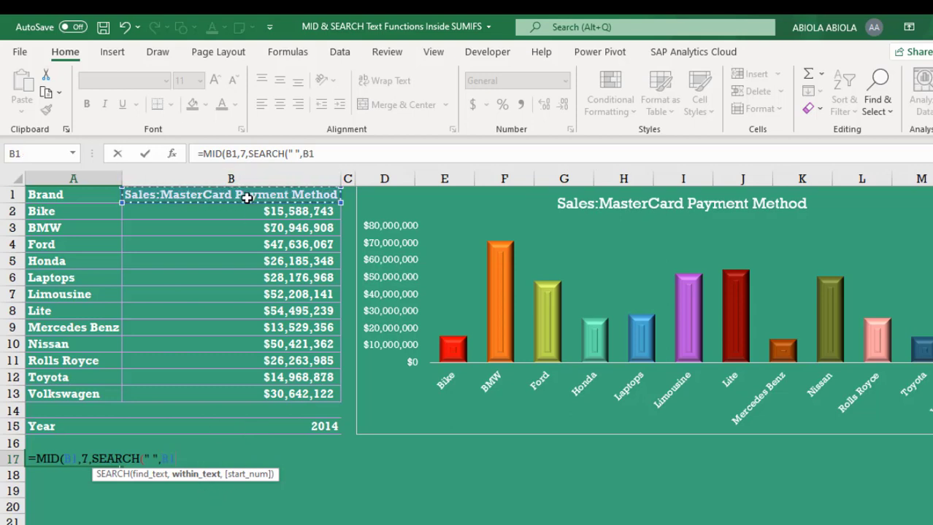
{"action": "type", "text": ")"}
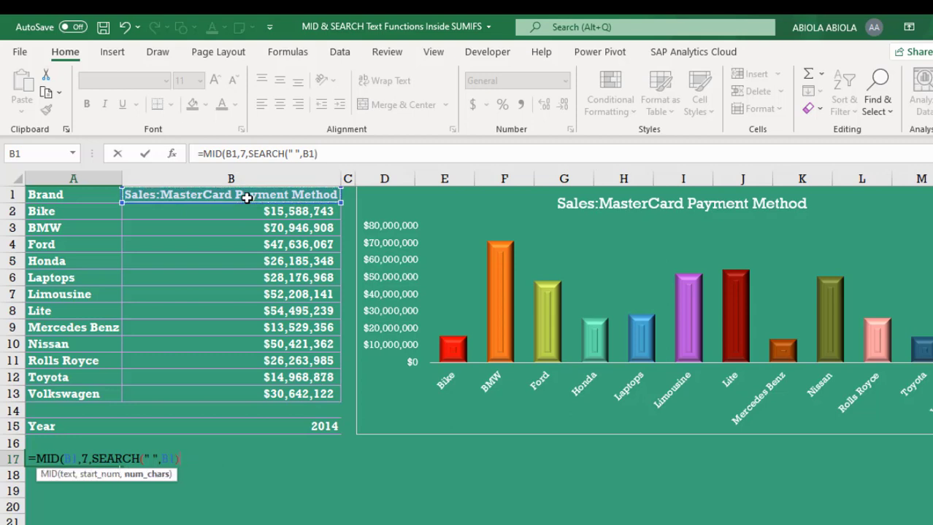
{"action": "type", "text": ")"}
{"action": "key", "text": "ctrl+Return"}
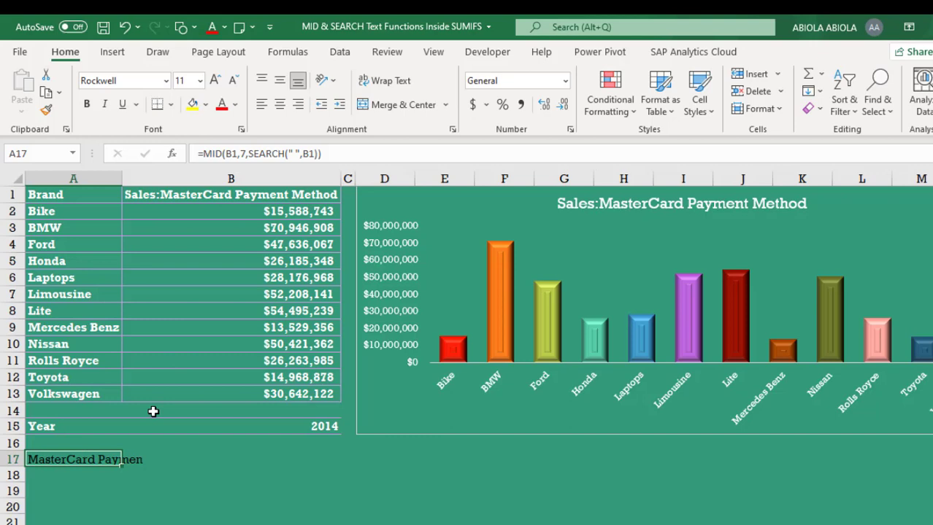
Change A17 to =MID(B1,7,SEARCH(" ",B1)-7) so it returns just MasterCard
{"action": "key", "text": "F2"}
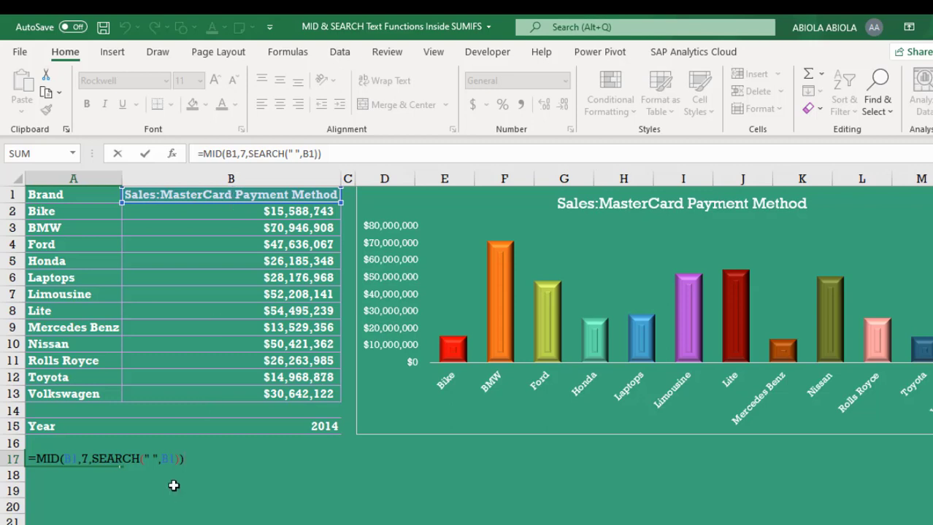
{"action": "left_click", "coordinate": [181, 459]}
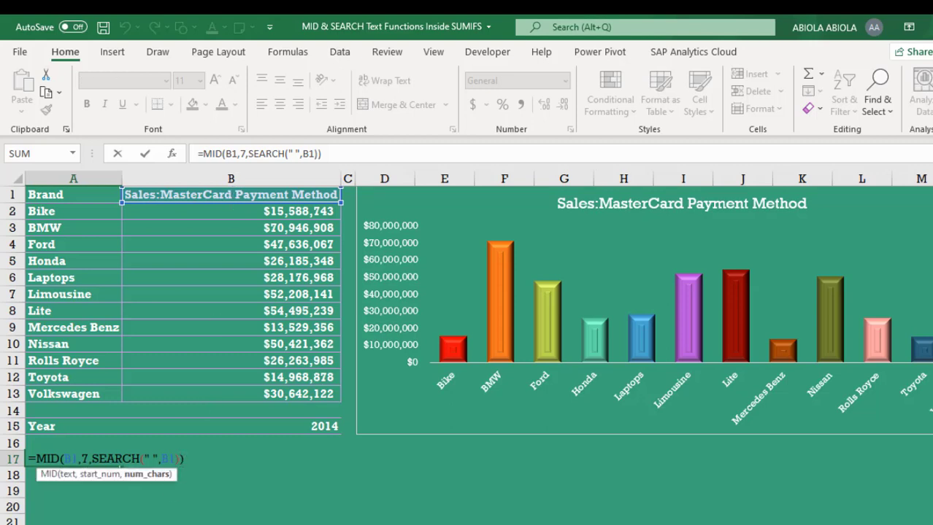
{"action": "type", "text": "-7"}
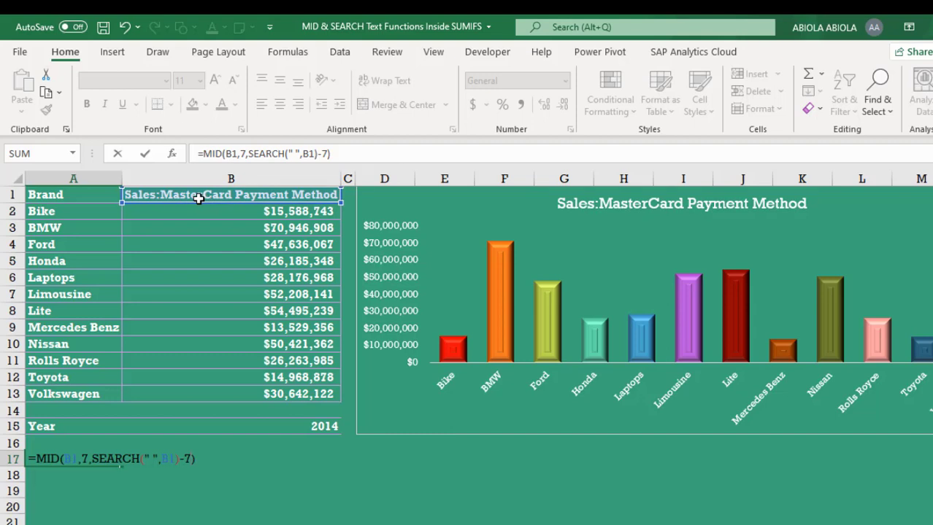
{"action": "key", "text": "ctrl+Return"}
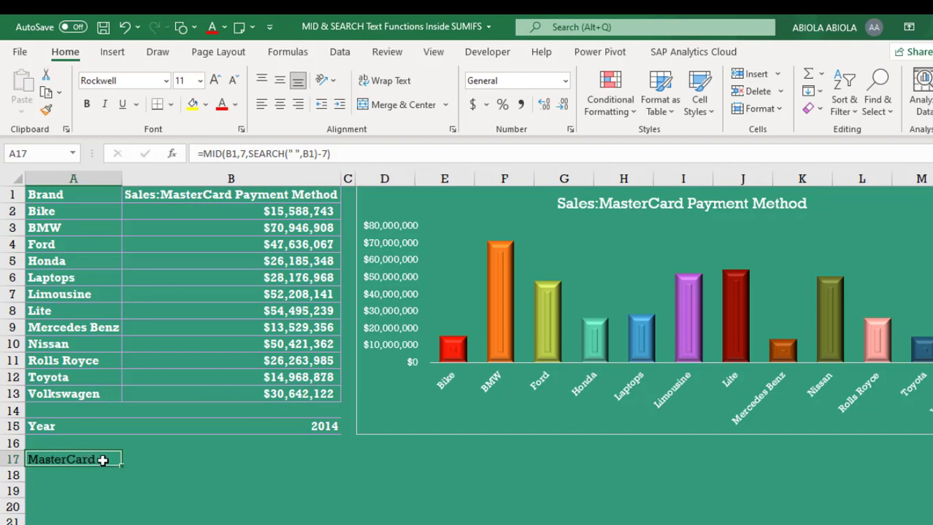
Add Payment_Method as a third criteria range to B2's SUMIFS formula
{"action": "left_click", "coordinate": [234, 212]}
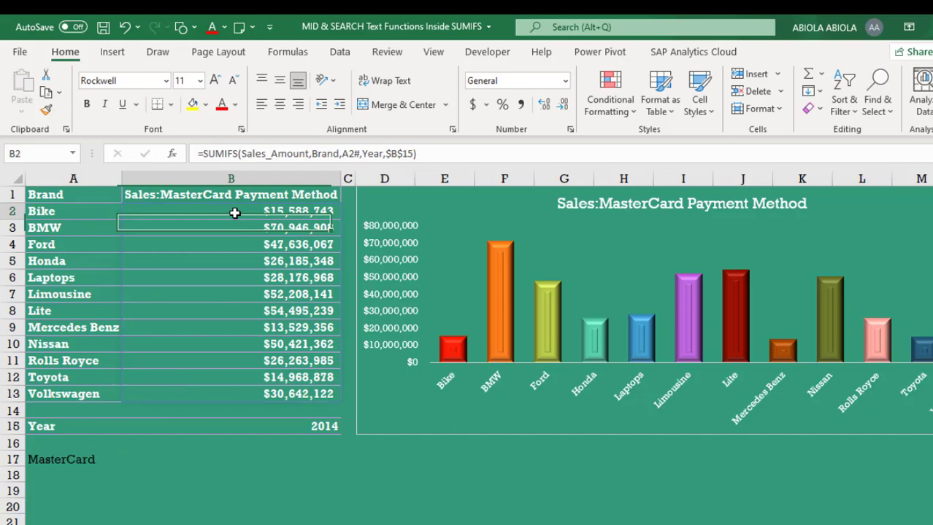
{"action": "double_click", "coordinate": [234, 213]}
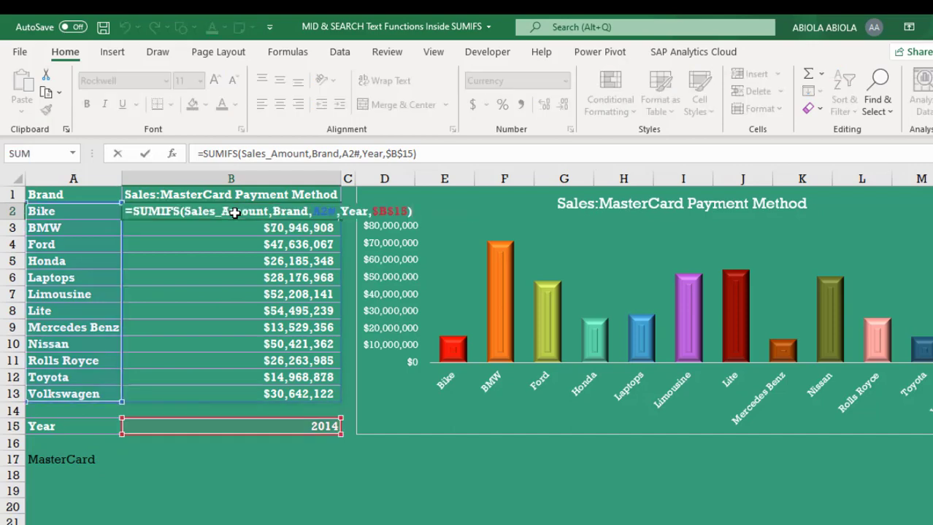
{"action": "key", "text": "BackSpace"}
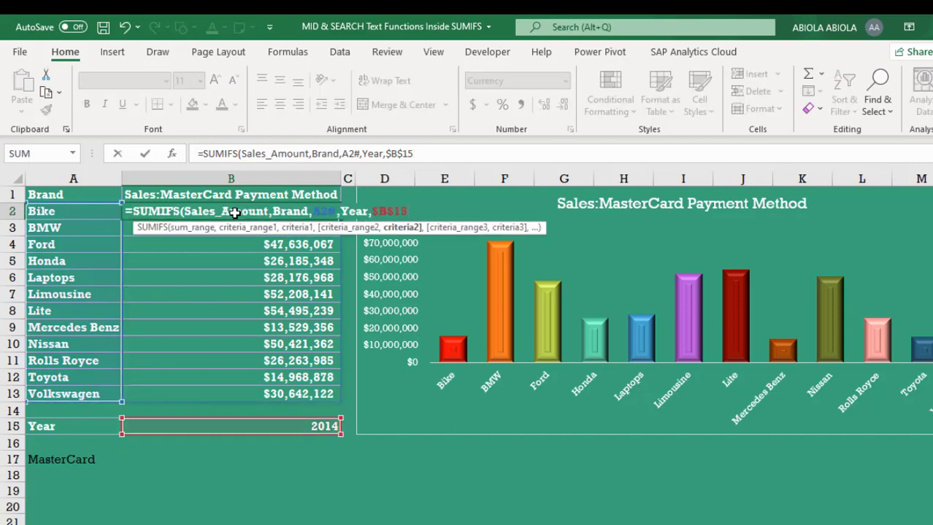
{"action": "type", "text": ","}
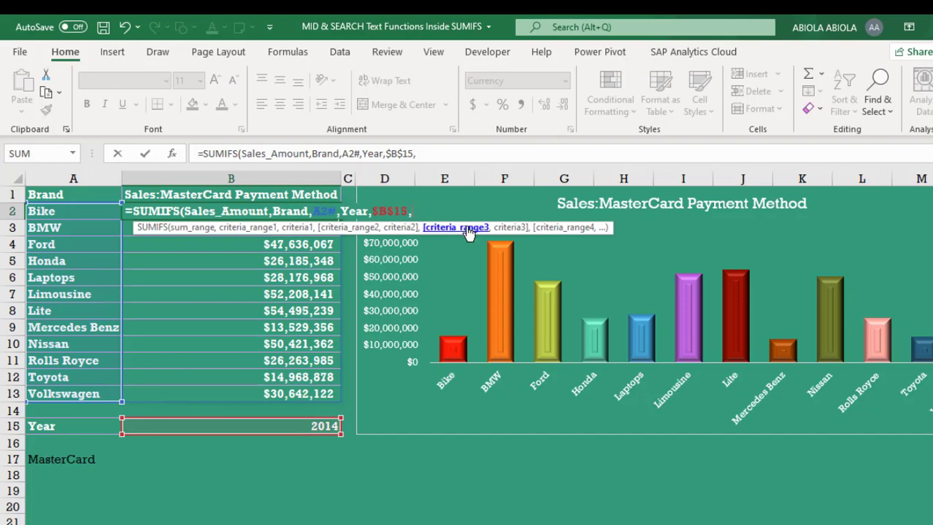
{"action": "type", "text": "pay"}
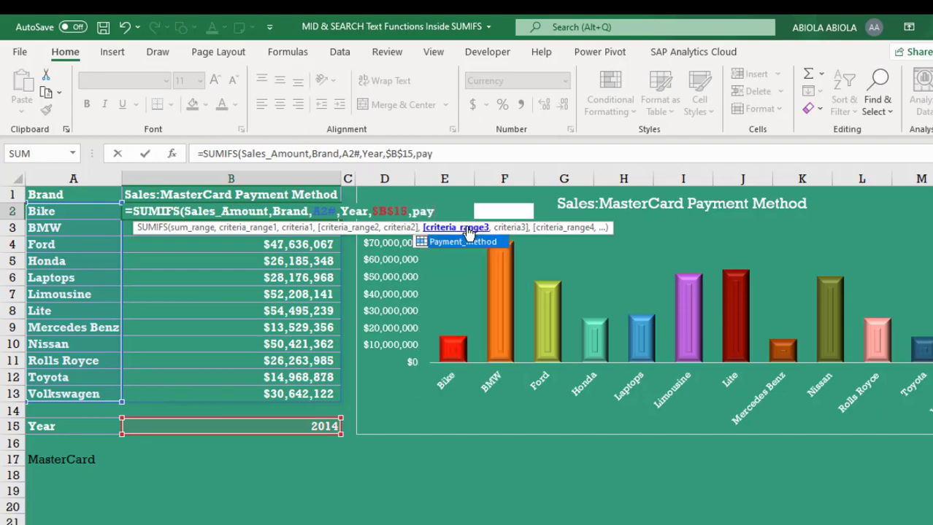
{"action": "key", "text": "Tab"}
{"action": "type", "text": ","}
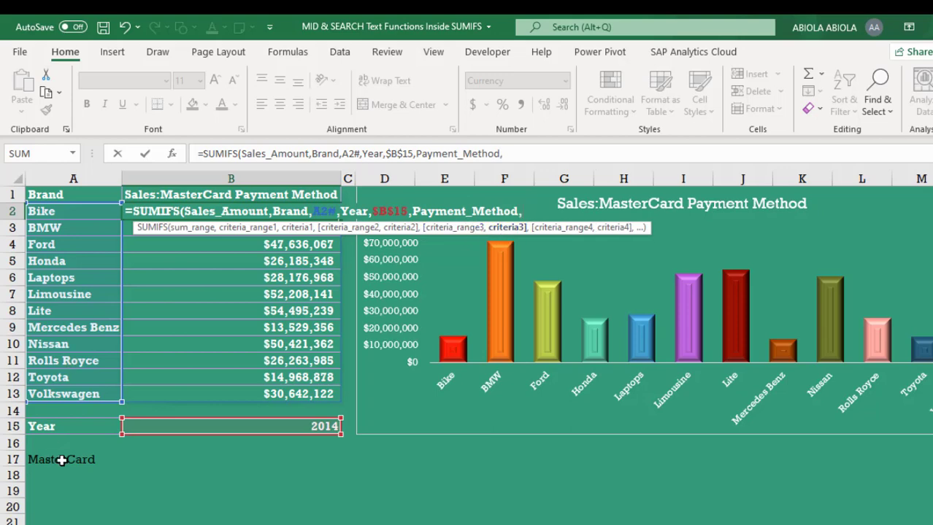
{"action": "type", "text": "mid"}
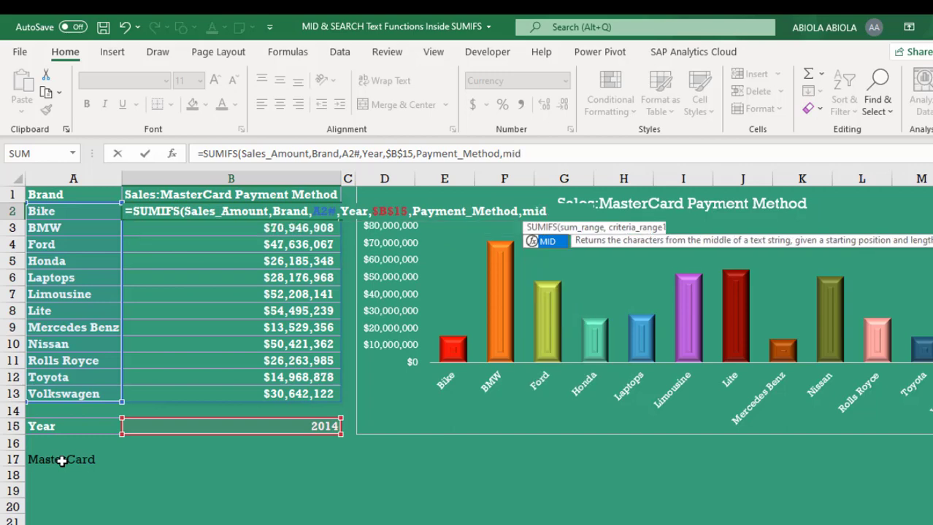
Build the criterion MID($B$1,7,SEARCH(" ",$B$1) after Payment_Method in B2's formula
{"action": "key", "text": "Tab"}
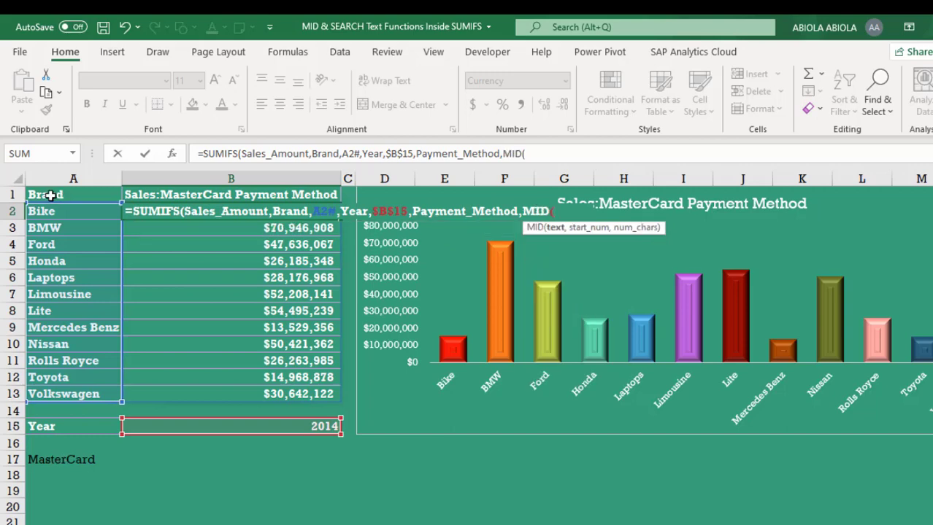
{"action": "left_click", "coordinate": [182, 195]}
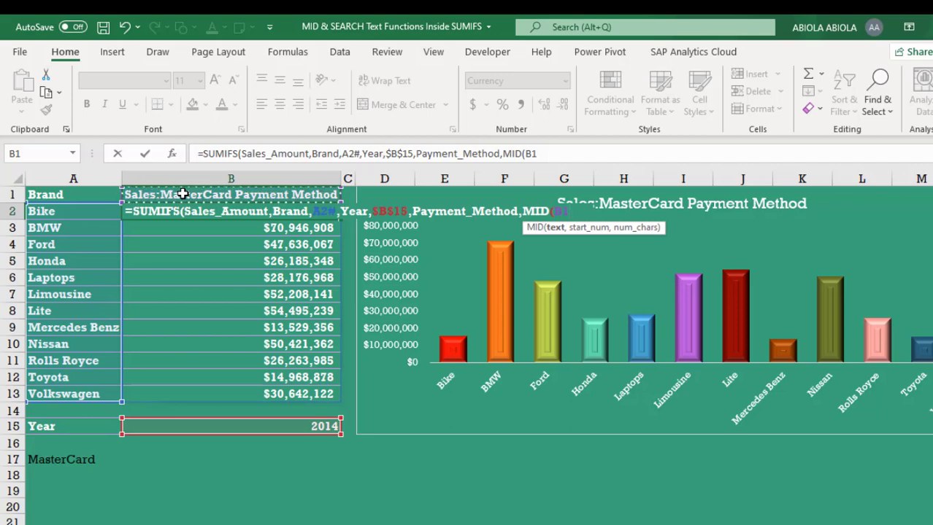
{"action": "key", "text": "F4"}
{"action": "type", "text": ","}
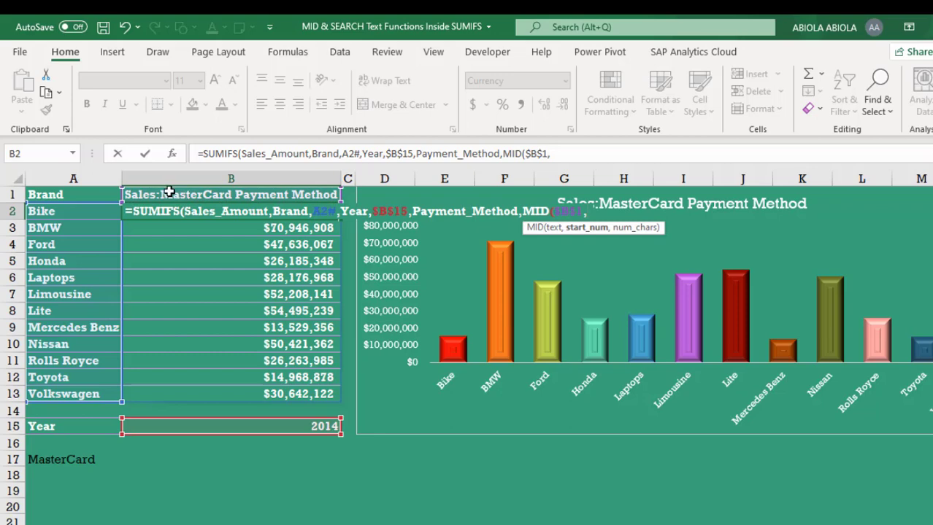
{"action": "type", "text": "7"}
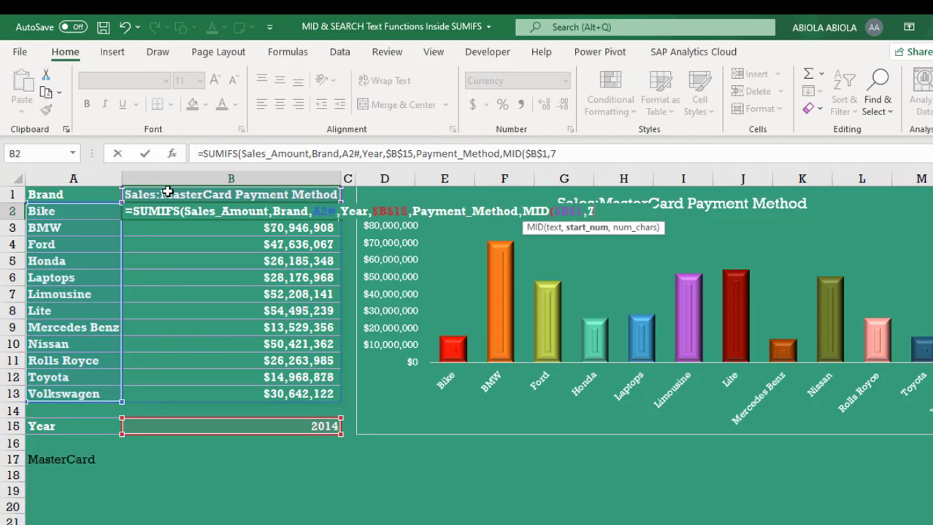
{"action": "type", "text": ","}
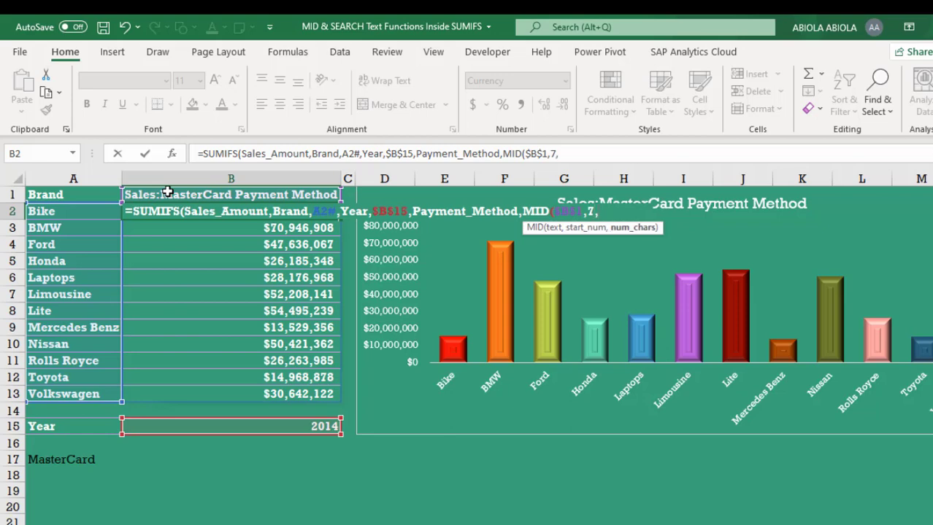
{"action": "type", "text": "sear"}
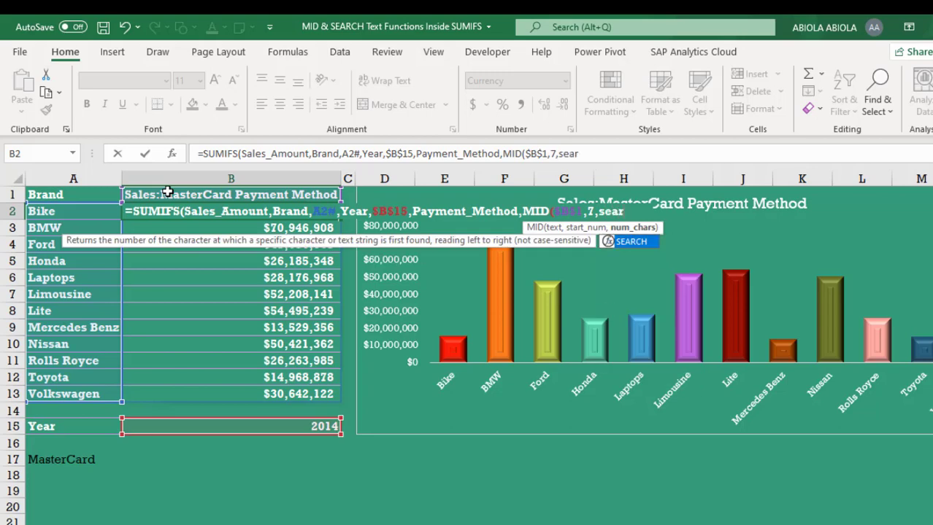
{"action": "key", "text": "Tab"}
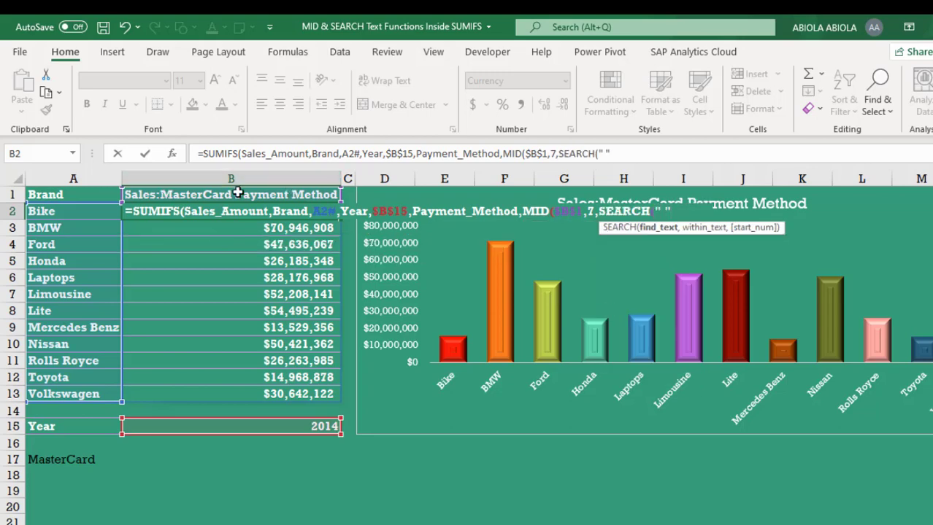
{"action": "type", "text": "\" \","}
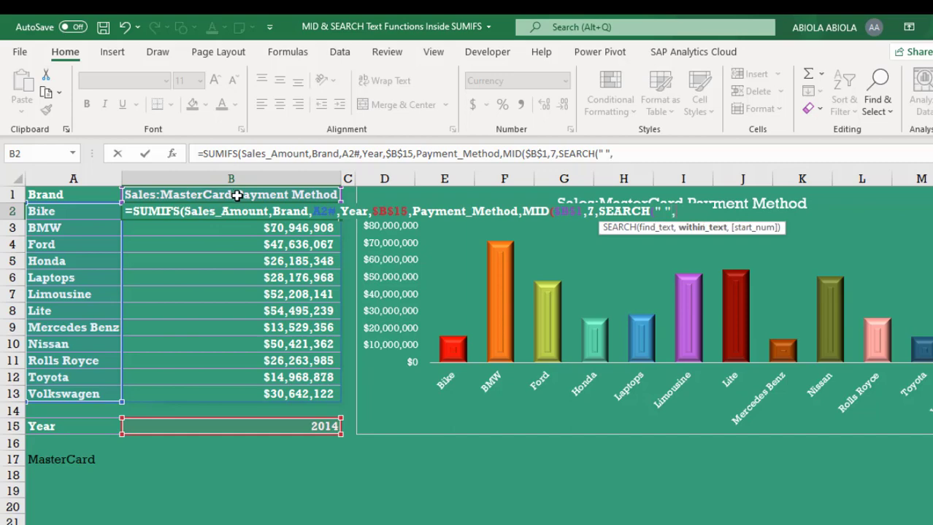
{"action": "left_click", "coordinate": [236, 196]}
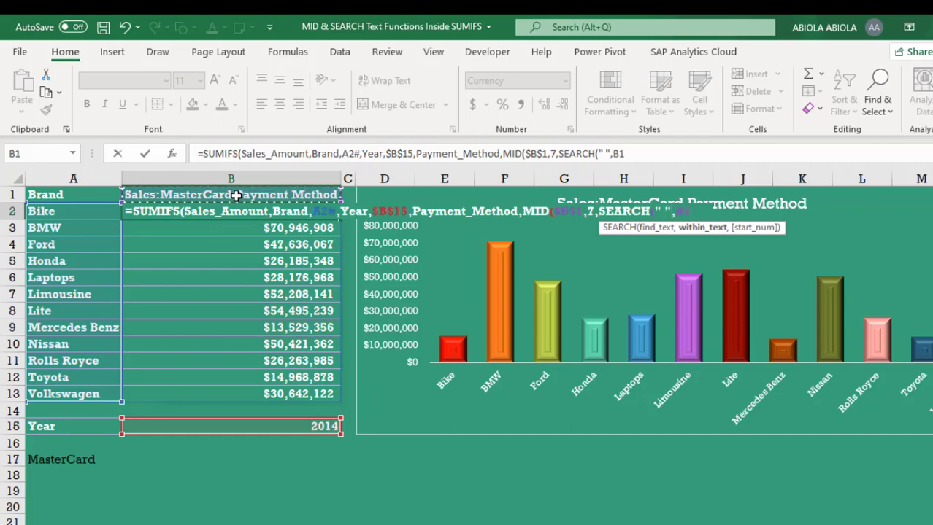
{"action": "key", "text": "F4"}
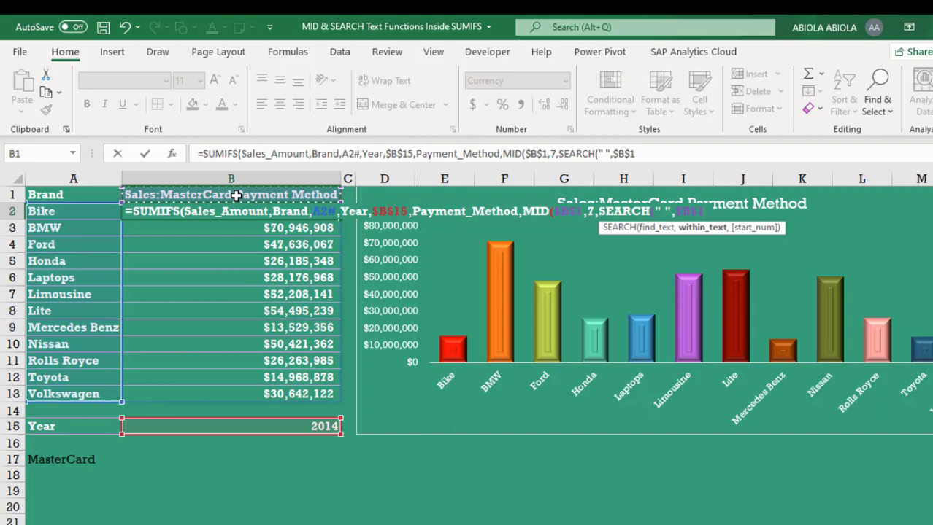
{"action": "type", "text": ")"}
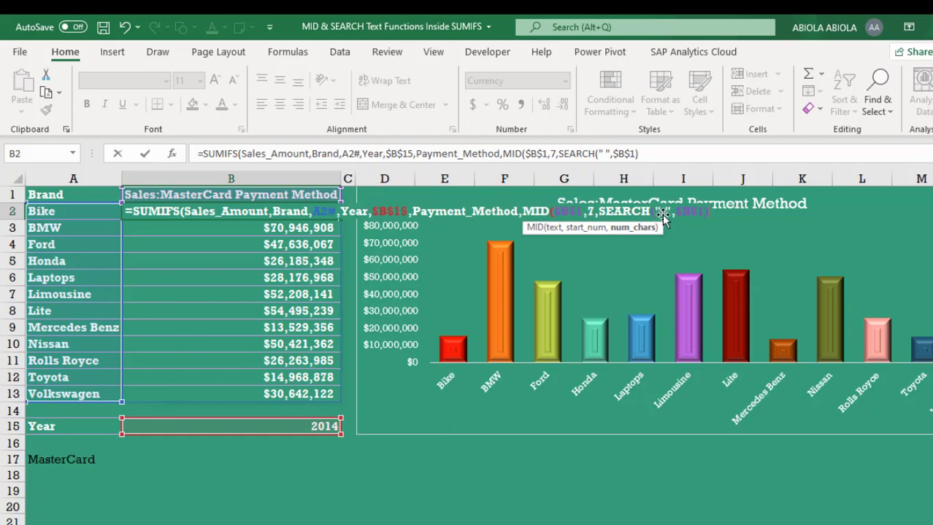
Finish the MID criterion with -7) and commit, showing 2014 MasterCard totals like Bike $2,879,603
{"action": "left_click", "coordinate": [642, 231]}
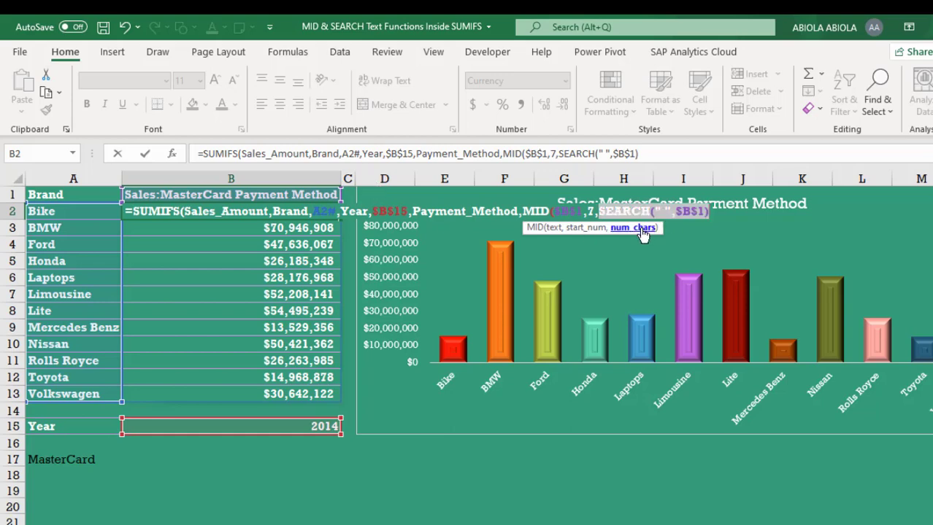
{"action": "type", "text": "17"}
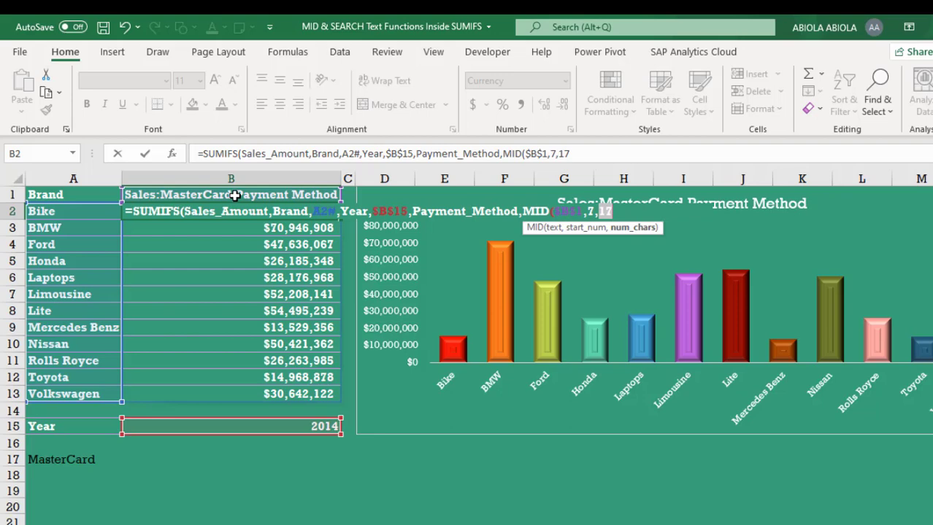
{"action": "key", "text": "ctrl+z"}
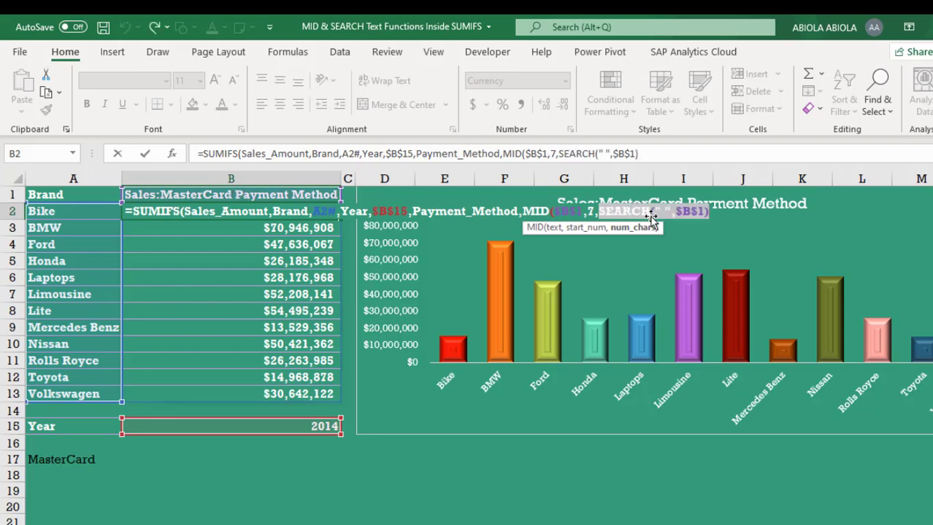
{"action": "left_click", "coordinate": [711, 212]}
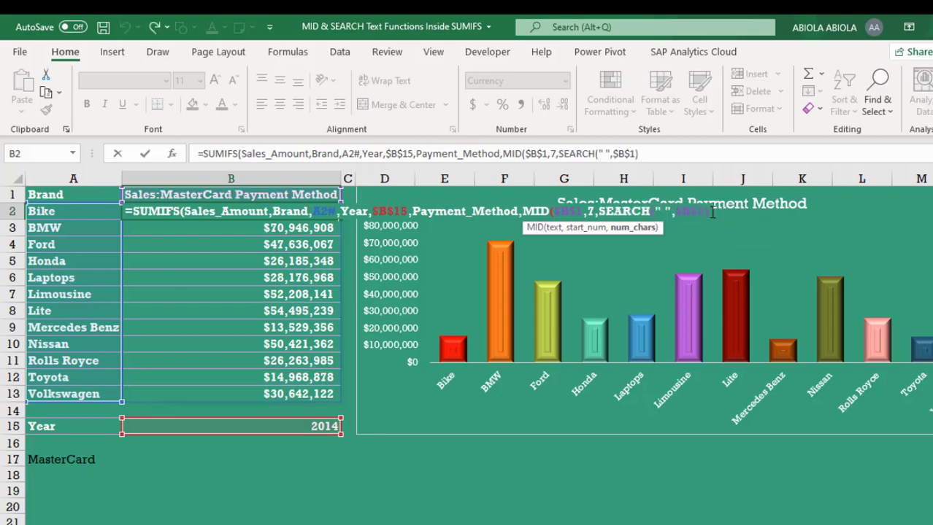
{"action": "left_click", "coordinate": [669, 152]}
{"action": "type", "text": "-7"}
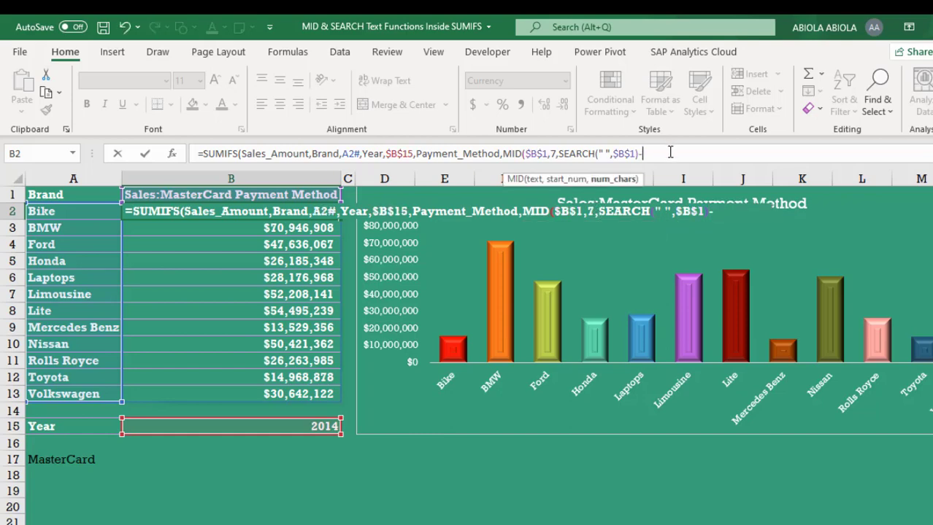
{"action": "type", "text": ")"}
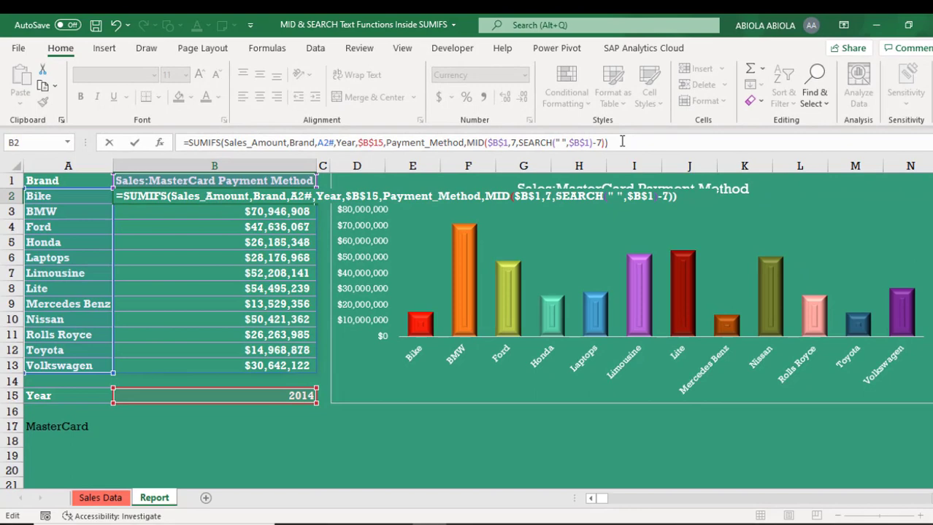
{"action": "key", "text": "ctrl+Return"}
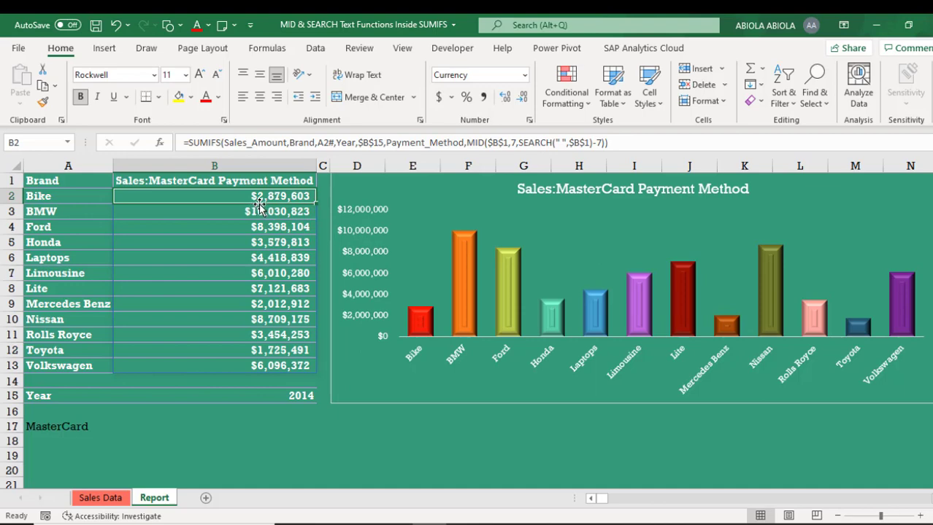
{"action": "left_click", "coordinate": [67, 195]}
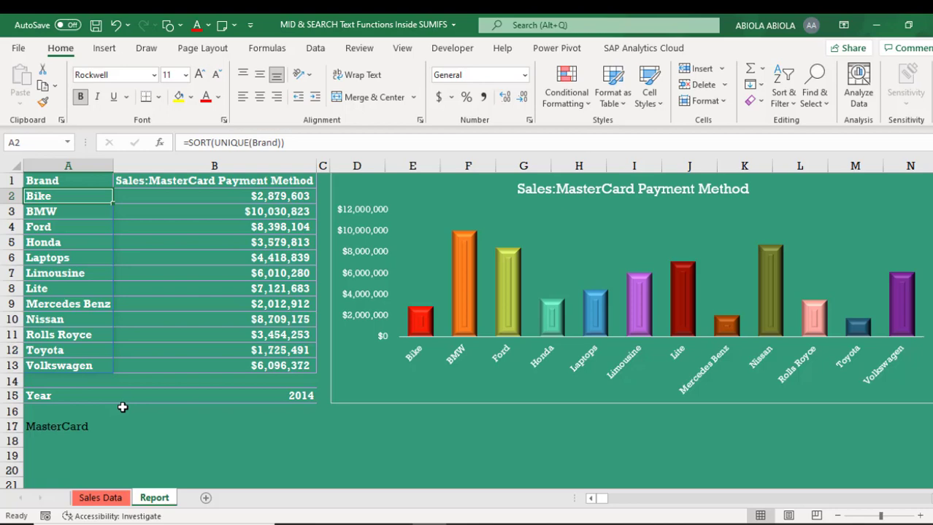
Turn on filters for the Sales Data table and filter Payment Method to MasterCard
{"action": "left_click", "coordinate": [99, 502]}
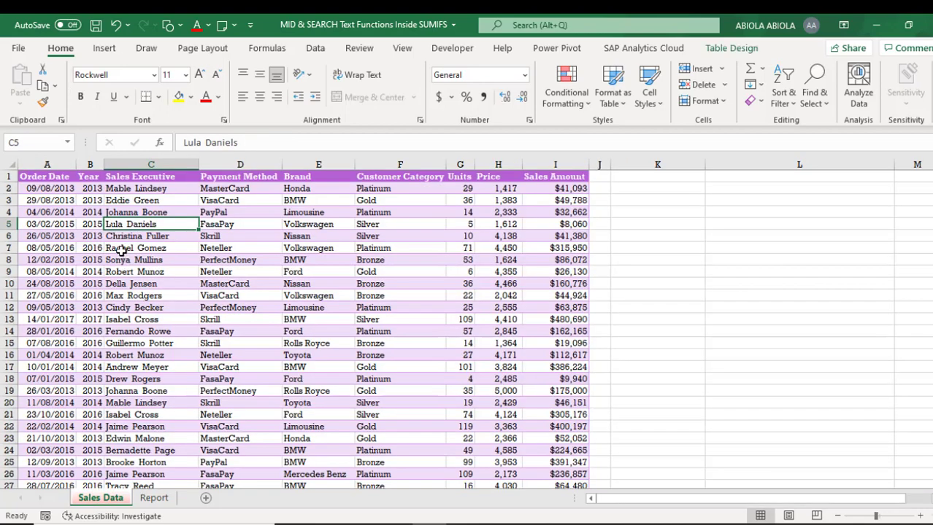
{"action": "key", "text": "ctrl+shift+l"}
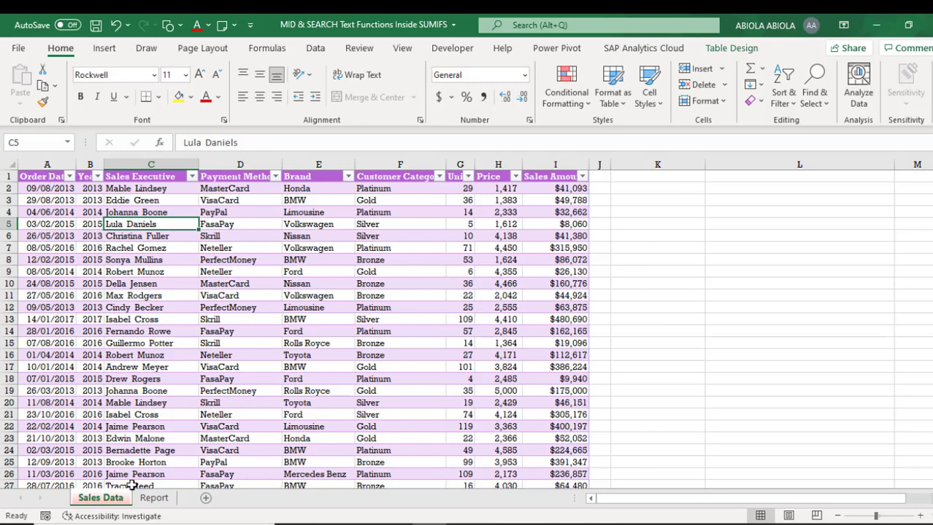
{"action": "left_click", "coordinate": [154, 498]}
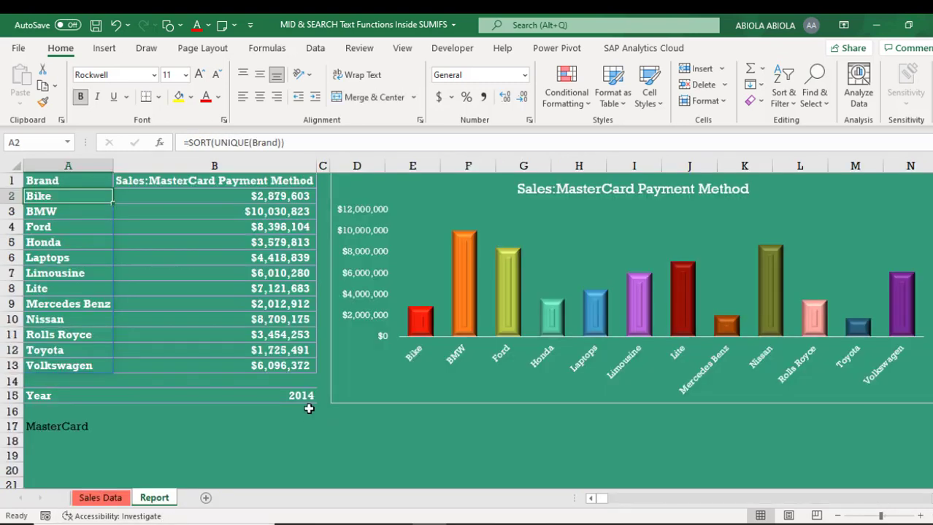
{"action": "left_click", "coordinate": [106, 500]}
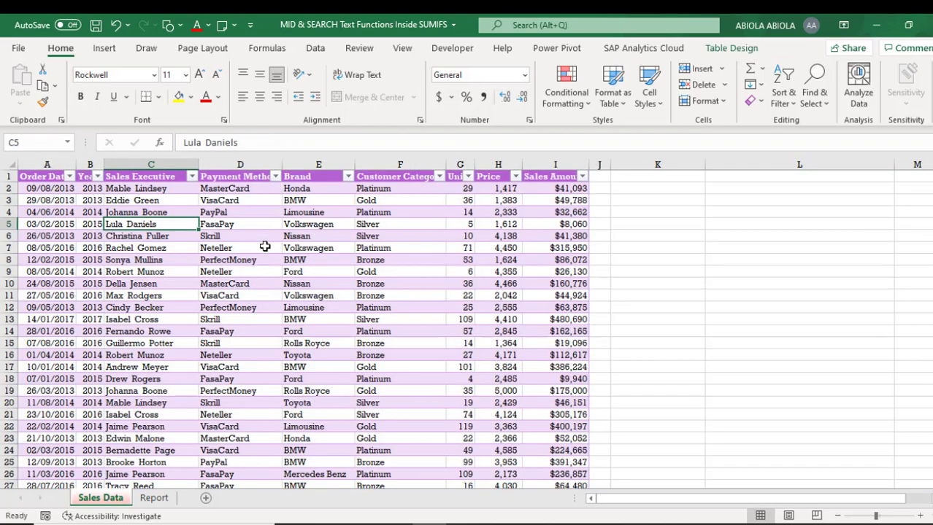
{"action": "key", "text": "Right"}
{"action": "key", "text": "ctrl+Up"}
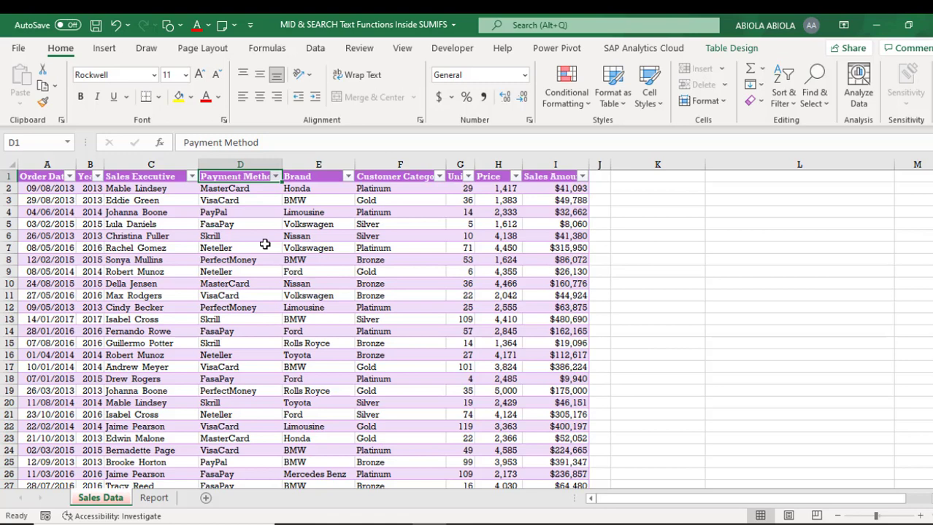
{"action": "key", "text": "alt+Down"}
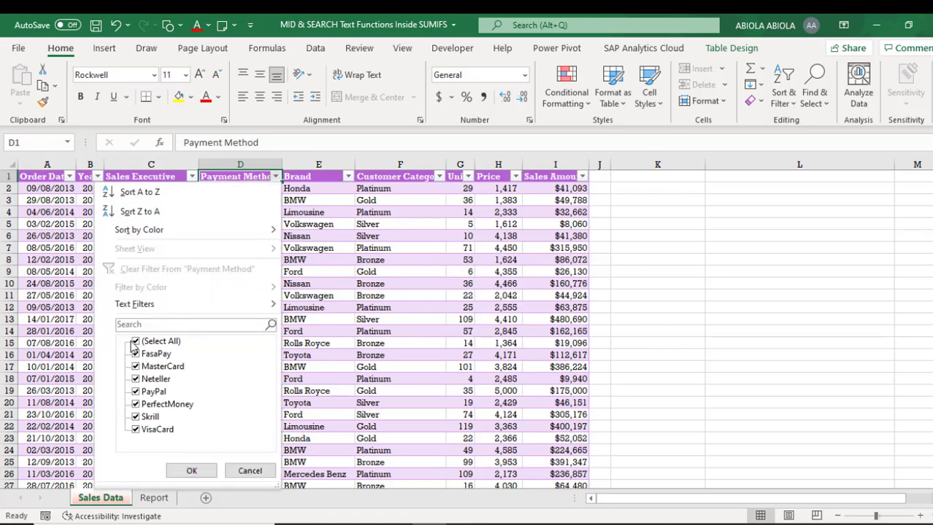
{"action": "left_click", "coordinate": [134, 342]}
{"action": "left_click", "coordinate": [135, 367]}
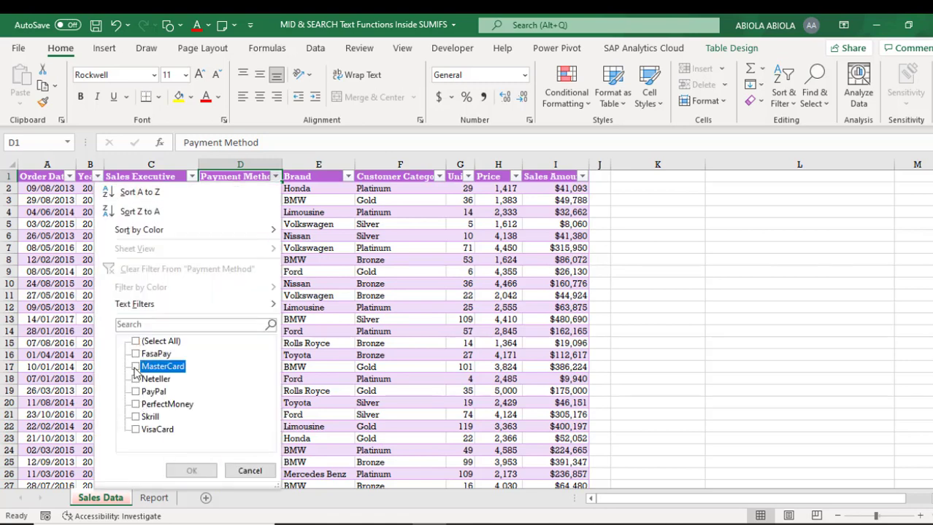
{"action": "left_click", "coordinate": [192, 471]}
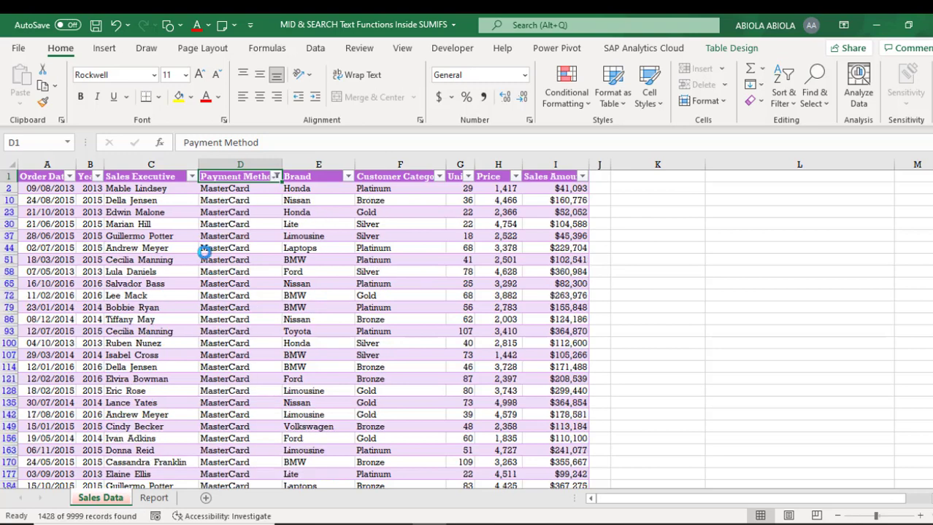
Filter Year to 2014 and Brand to Bike, leaving 12 of 9999 records
{"action": "left_click", "coordinate": [97, 176]}
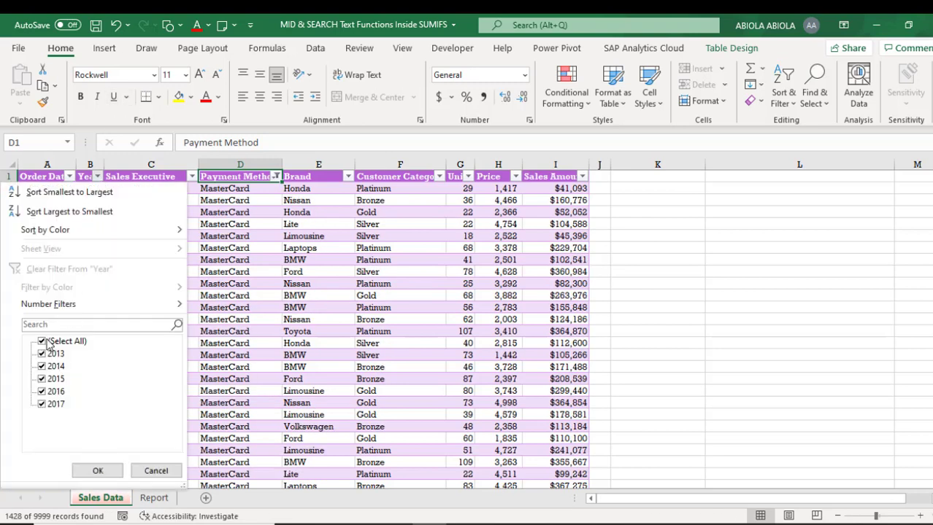
{"action": "left_click", "coordinate": [41, 342]}
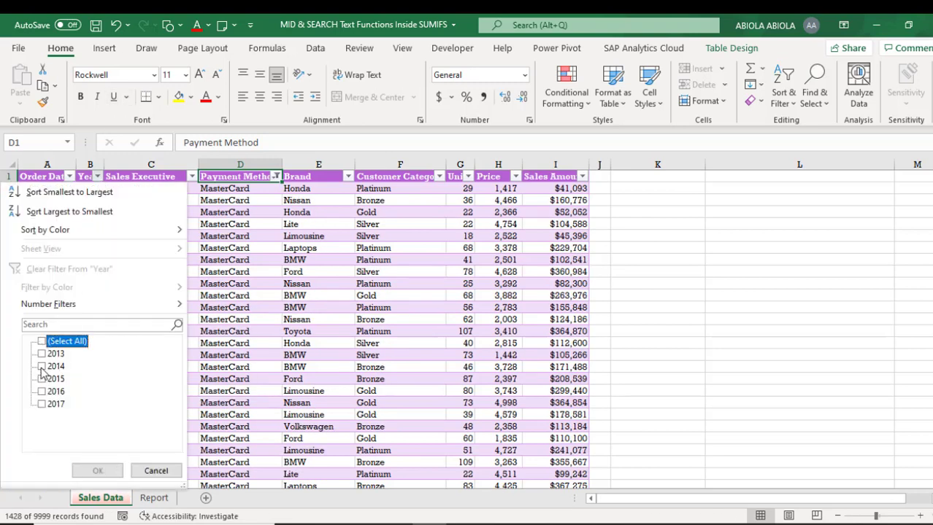
{"action": "left_click", "coordinate": [41, 366]}
{"action": "left_click", "coordinate": [97, 471]}
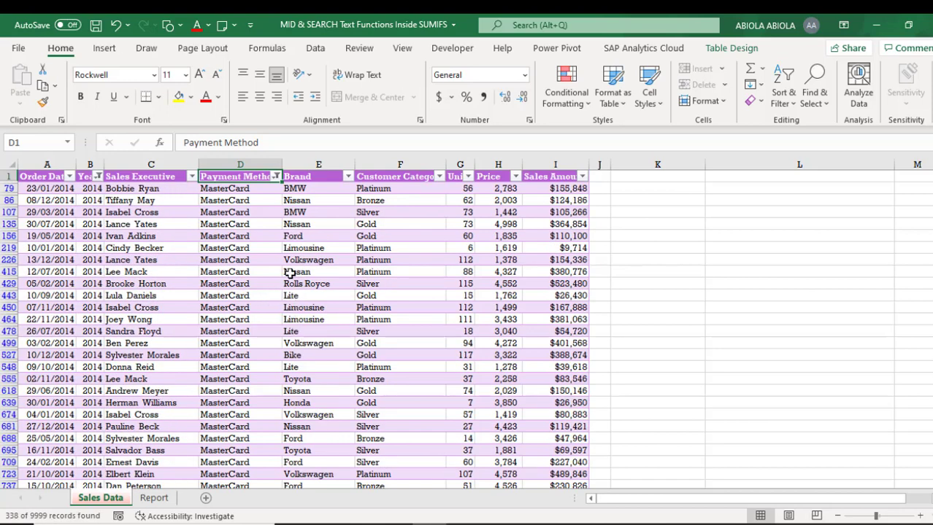
{"action": "left_click", "coordinate": [348, 177]}
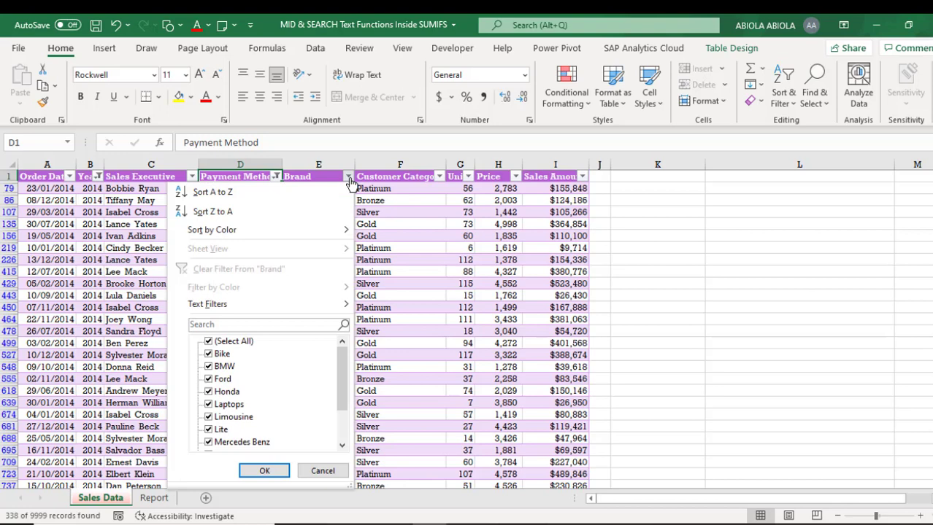
{"action": "left_click", "coordinate": [210, 342]}
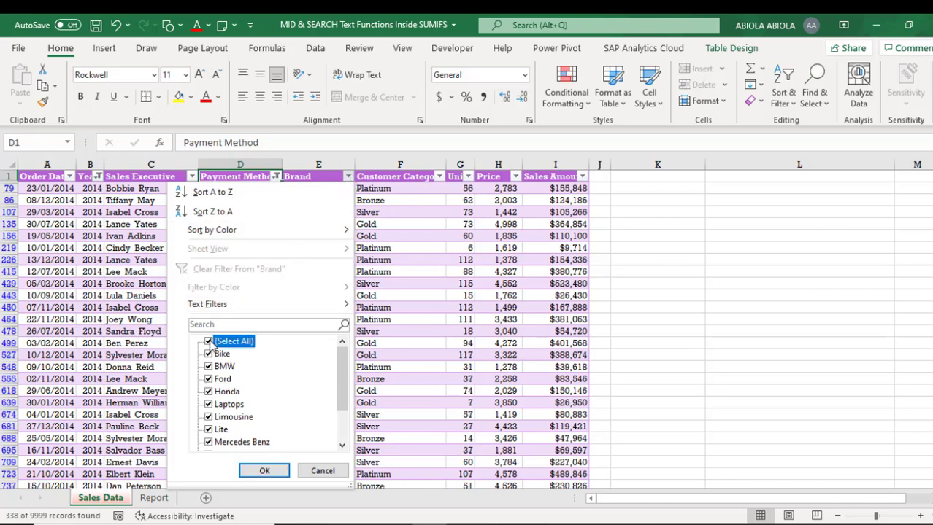
{"action": "left_click", "coordinate": [209, 355]}
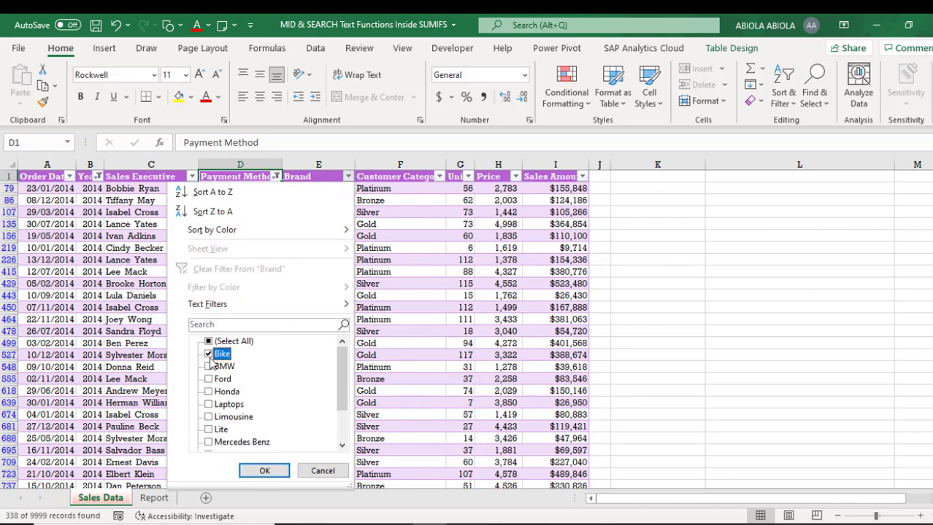
{"action": "left_click", "coordinate": [276, 472]}
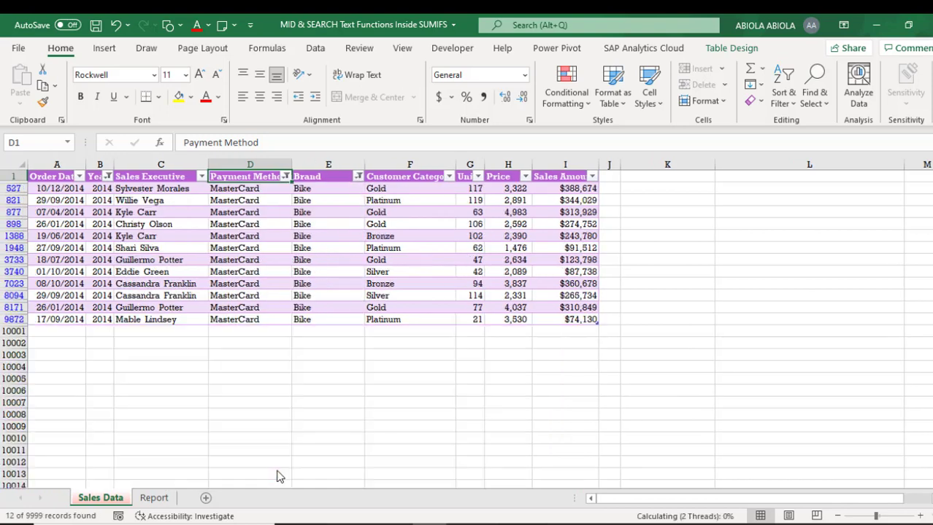
Total the filtered Sales Amount values and confirm they match the Report's $2,879,603 Bike figure in B2
{"action": "left_click", "coordinate": [566, 165]}
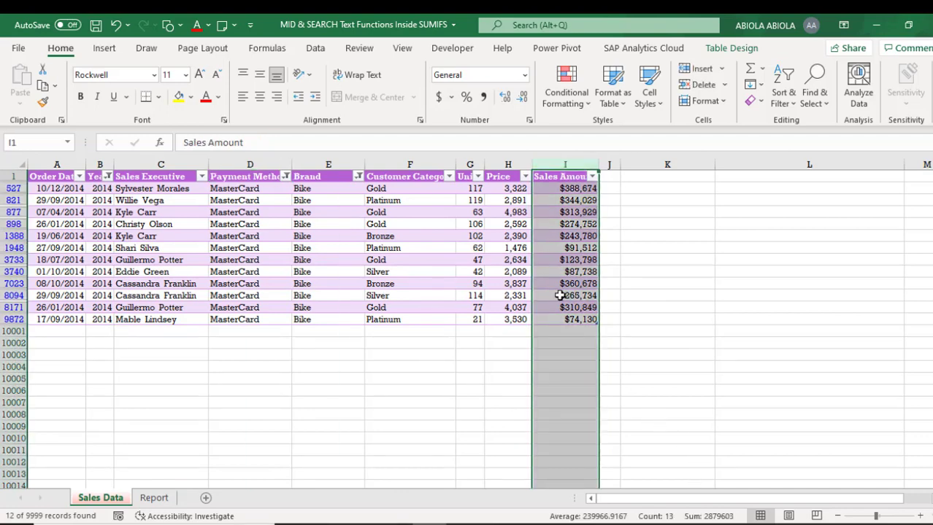
{"action": "left_click", "coordinate": [561, 189]}
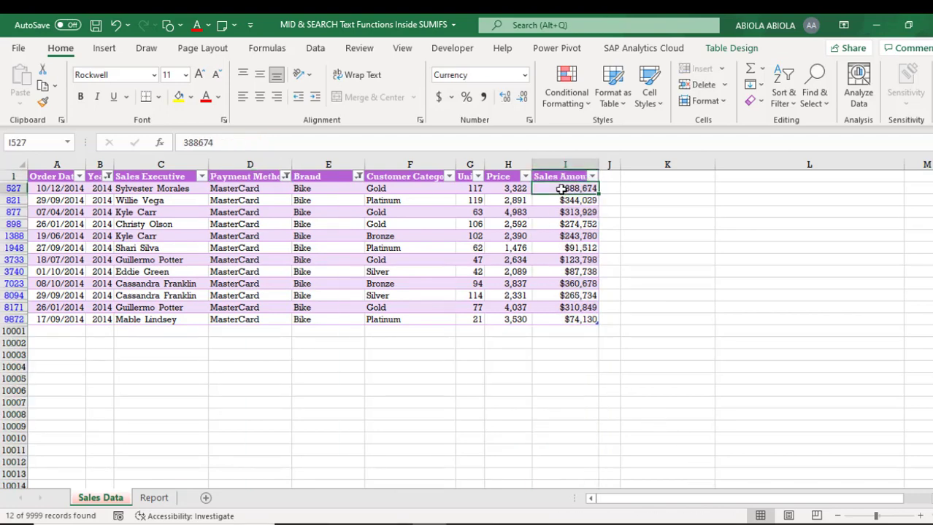
{"action": "key", "text": "ctrl+shift+Down"}
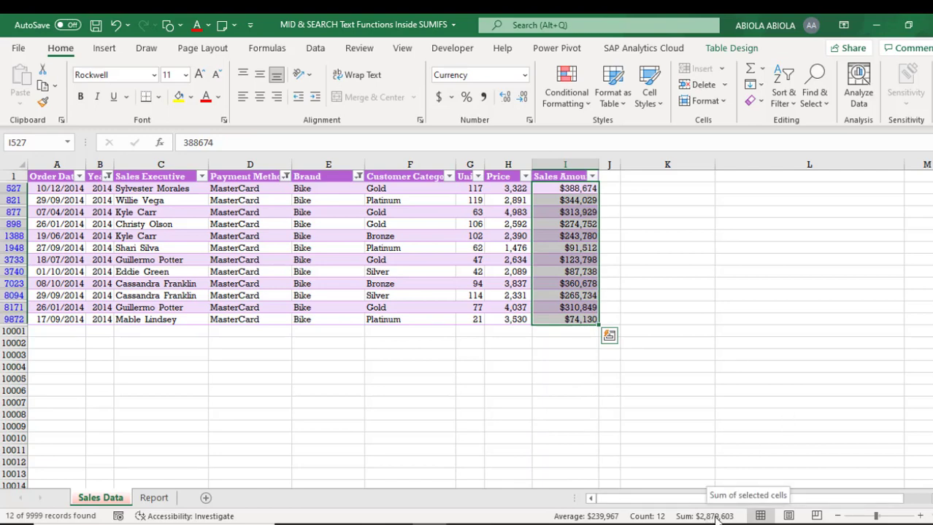
{"action": "left_click", "coordinate": [154, 497]}
{"action": "left_click", "coordinate": [230, 195]}
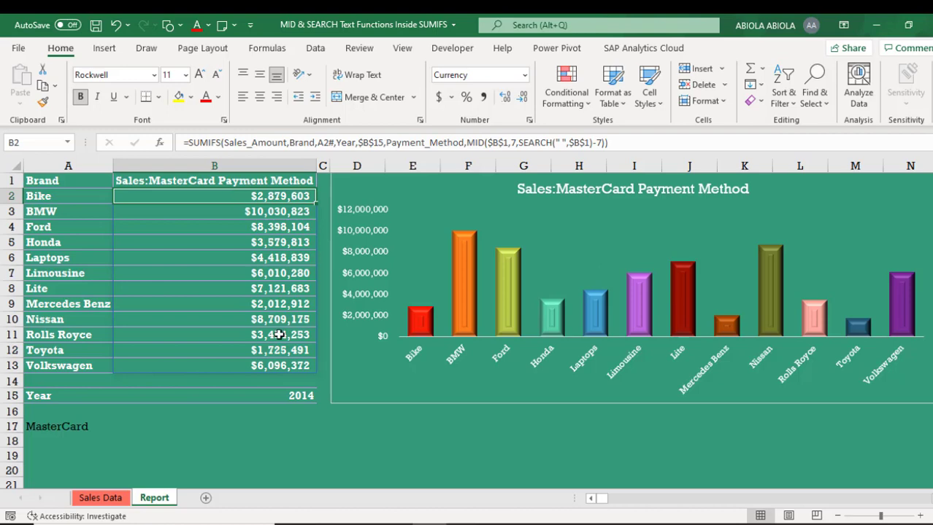
Set the Report year in B15 to 2016 from its validation list
{"action": "left_click", "coordinate": [304, 396]}
{"action": "key", "text": "alt+Down"}
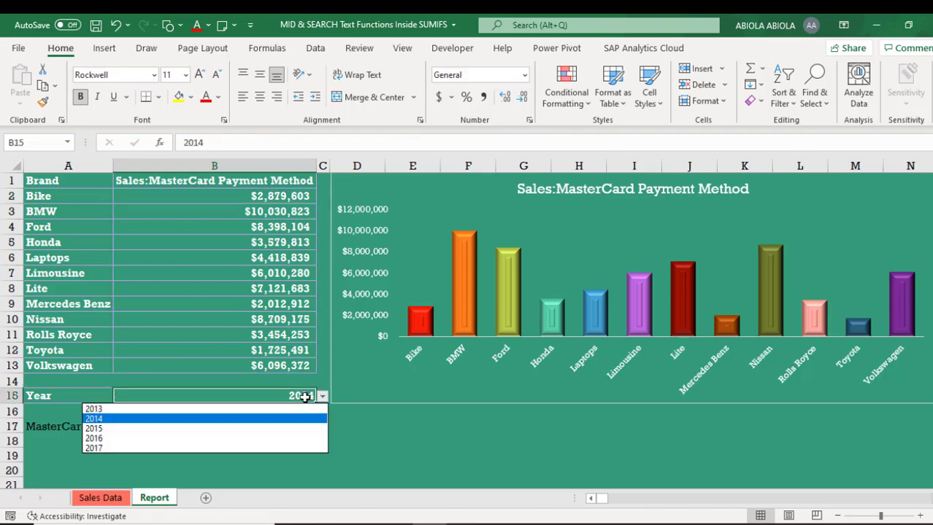
{"action": "key", "text": "Down"}
{"action": "key", "text": "Down"}
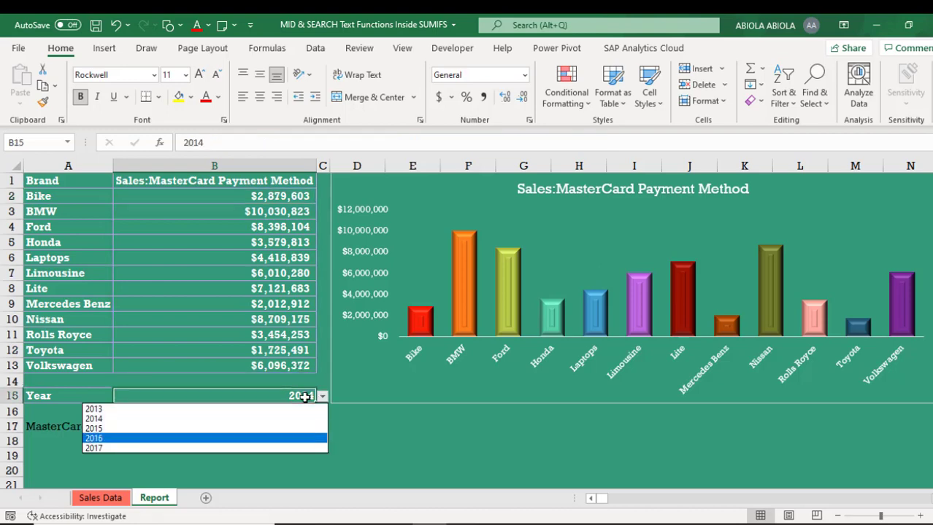
{"action": "key", "text": "Return"}
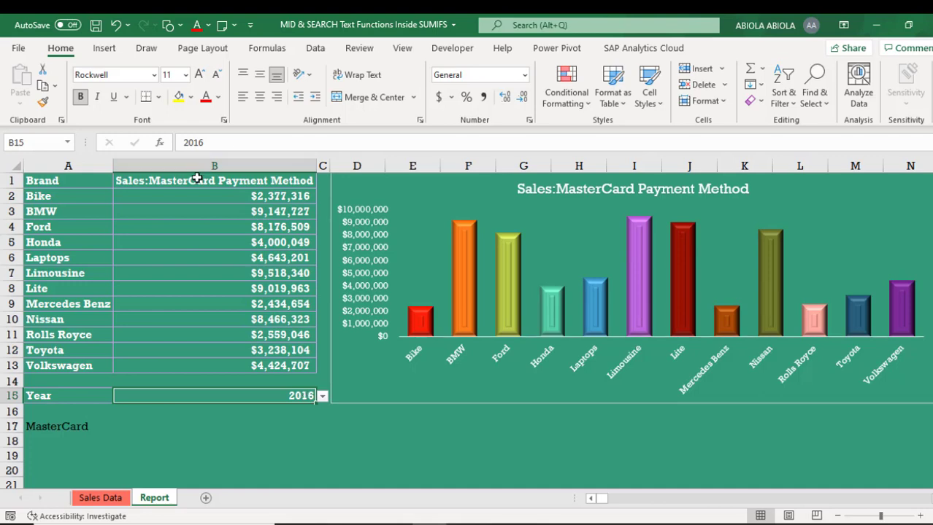
Change the B1 header's payment method from MasterCard to Skrill
{"action": "double_click", "coordinate": [197, 180]}
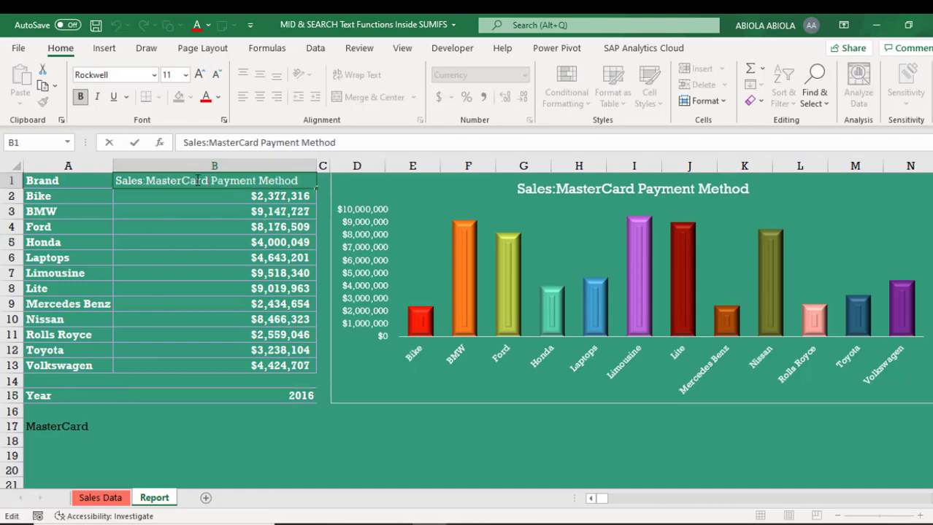
{"action": "key", "text": "BackSpace"}
{"action": "key", "text": "BackSpace"}
{"action": "key", "text": "BackSpace"}
{"action": "key", "text": "BackSpace"}
{"action": "key", "text": "BackSpace"}
{"action": "key", "text": "BackSpace"}
{"action": "key", "text": "BackSpace"}
{"action": "key", "text": "BackSpace"}
{"action": "key", "text": "BackSpace"}
{"action": "key", "text": "BackSpace"}
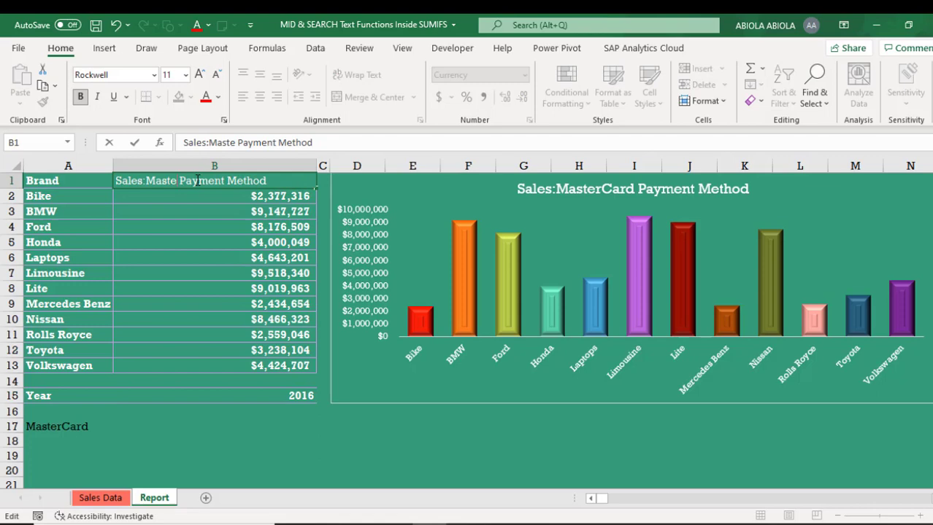
{"action": "type", "text": "Skrill"}
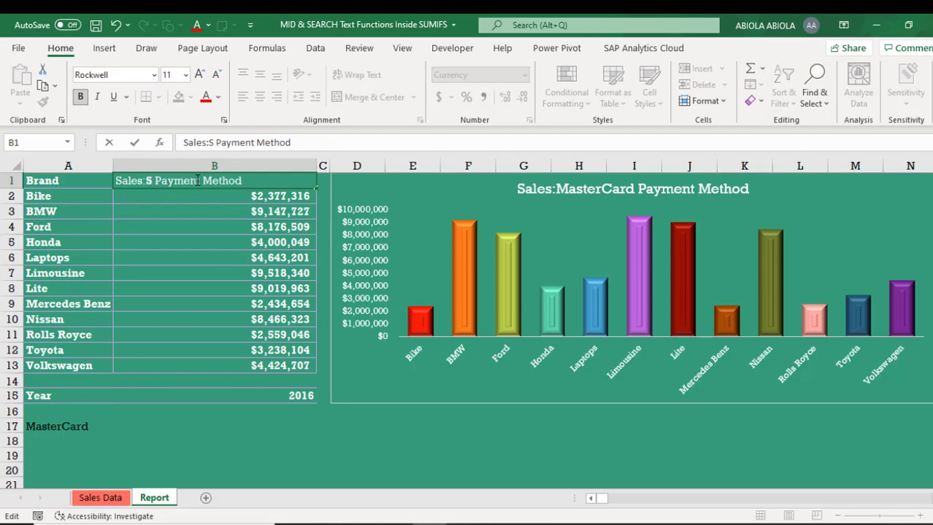
{"action": "key", "text": "Return"}
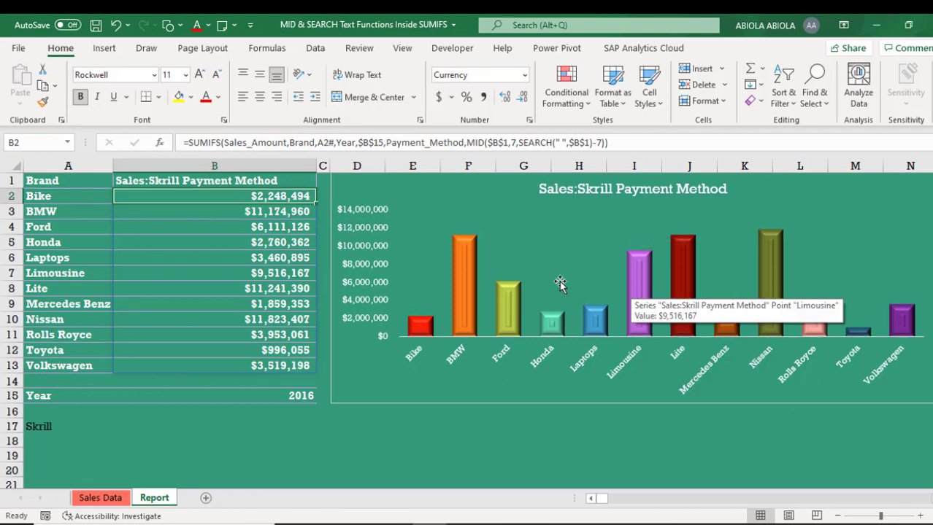
{"action": "left_click", "coordinate": [359, 425]}
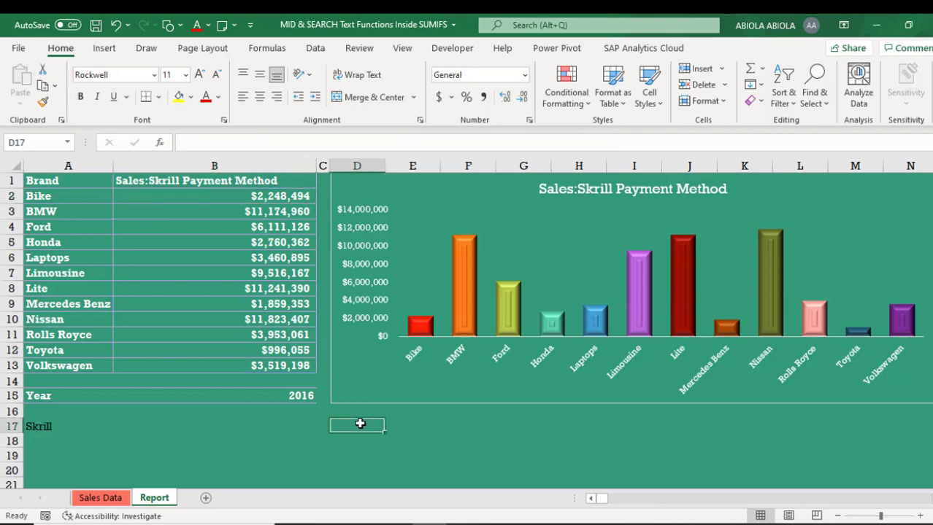